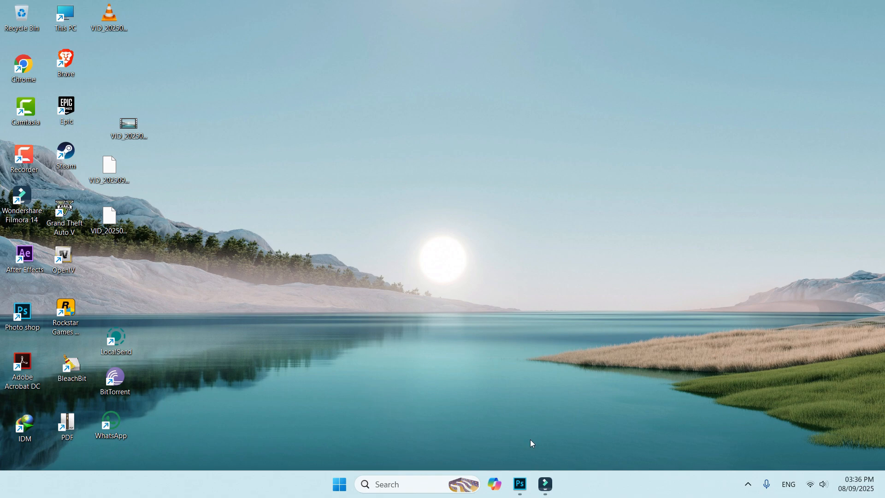
Switch to Photoshop and unlock the Background layer of IMG_BABY boy.jpg.
{"action": "left_click", "coordinate": [520, 484]}
{"action": "left_click", "coordinate": [627, 54]}
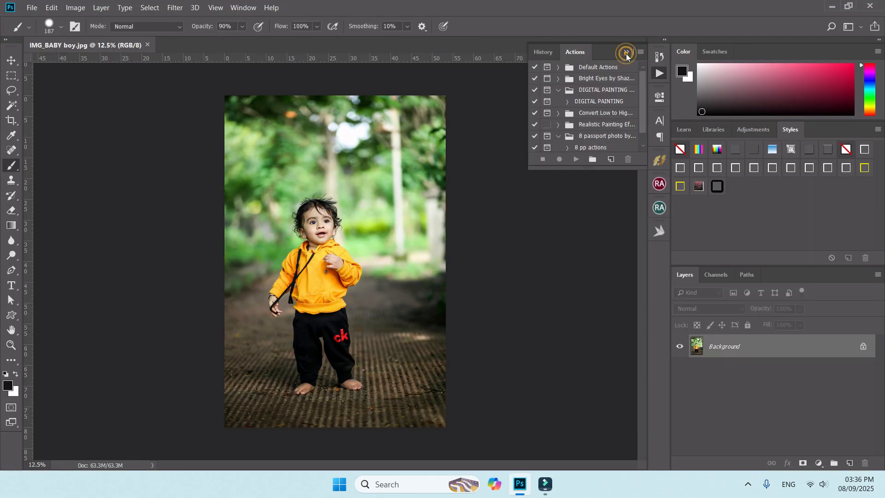
{"action": "left_click", "coordinate": [865, 345]}
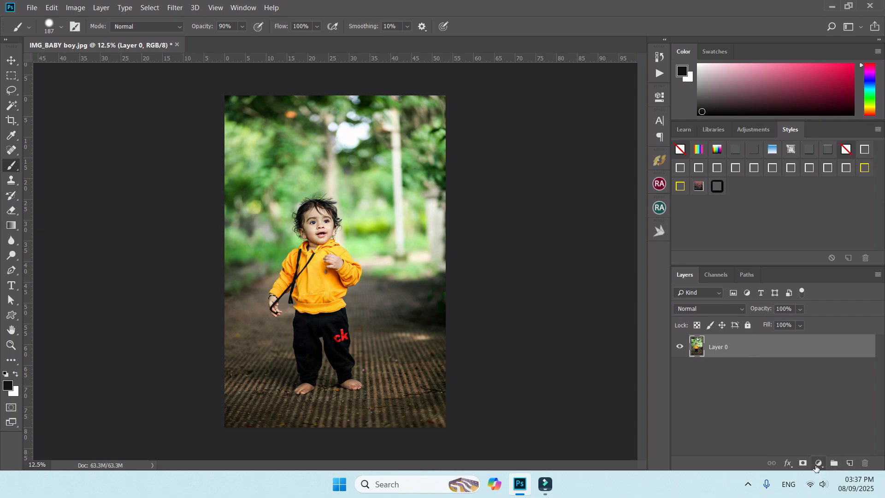
Add a Black & White adjustment layer above the boy photo.
{"action": "left_click", "coordinate": [820, 464]}
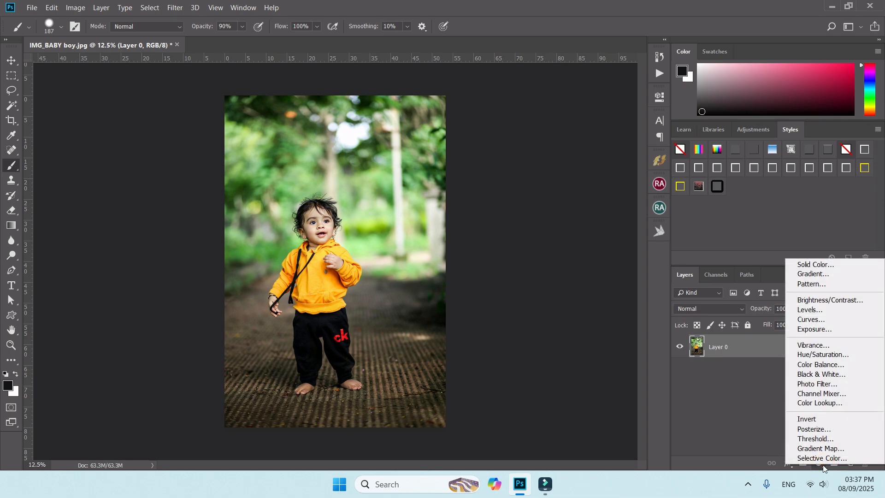
{"action": "left_click", "coordinate": [819, 464]}
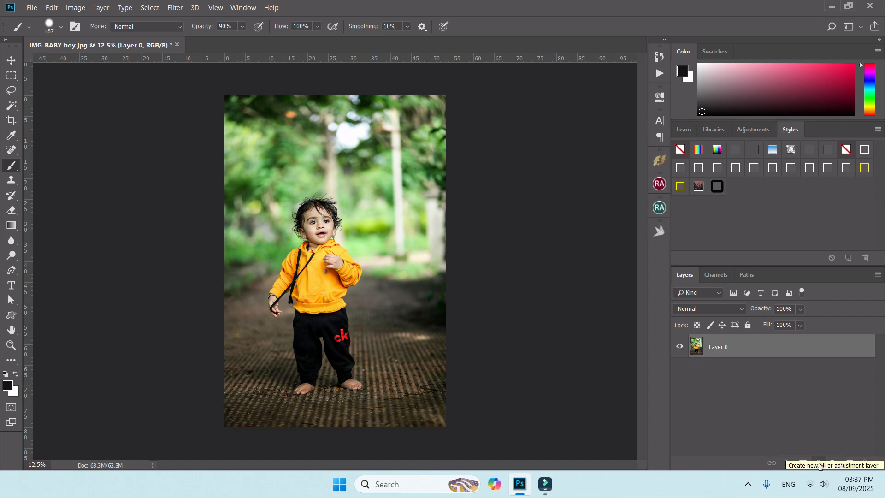
{"action": "left_click", "coordinate": [821, 464]}
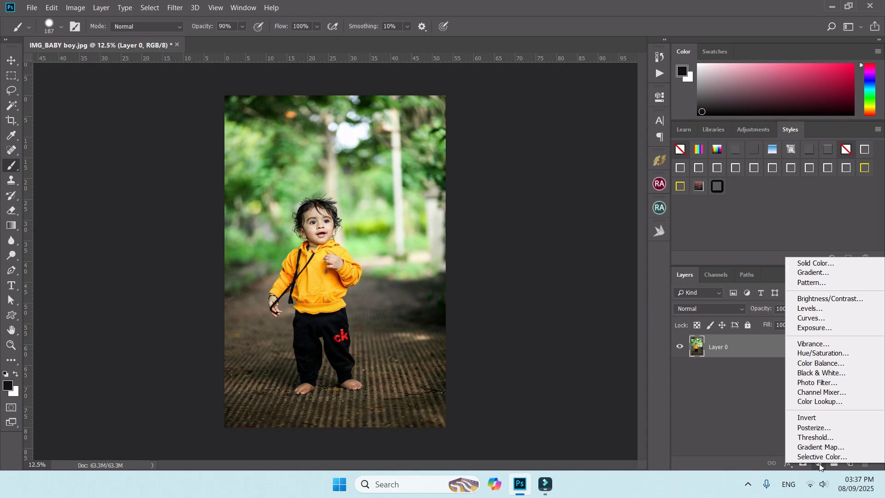
{"action": "left_click", "coordinate": [822, 373]}
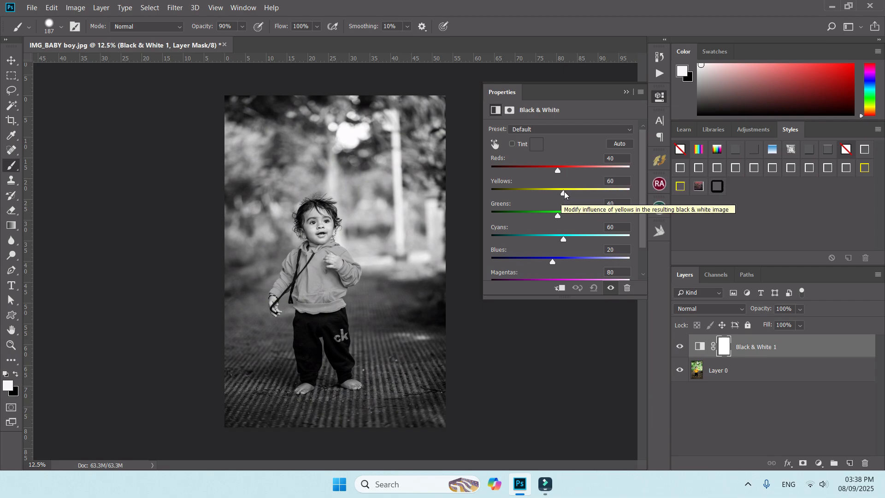
Darken the yellows in the Black & White adjustment to -27, and raise them to 38.
{"action": "left_click_drag", "start_coordinate": [565, 193], "coordinate": [539, 194]}
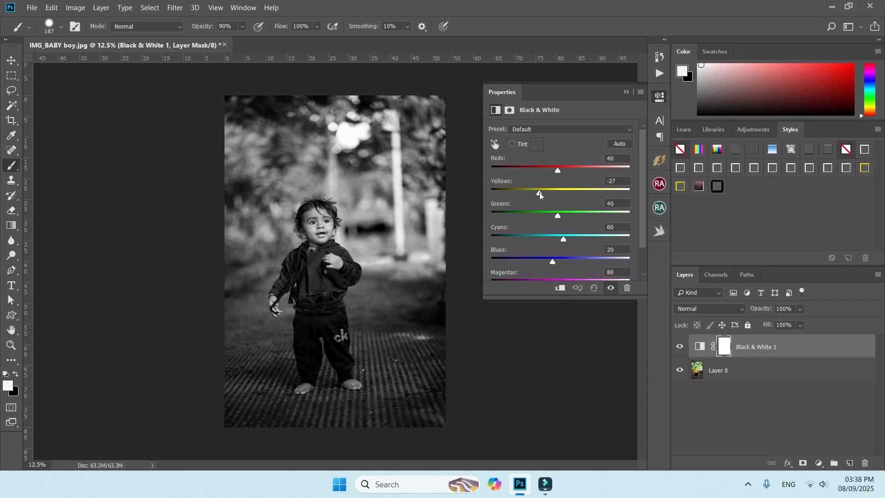
{"action": "left_click_drag", "start_coordinate": [541, 194], "coordinate": [558, 199]}
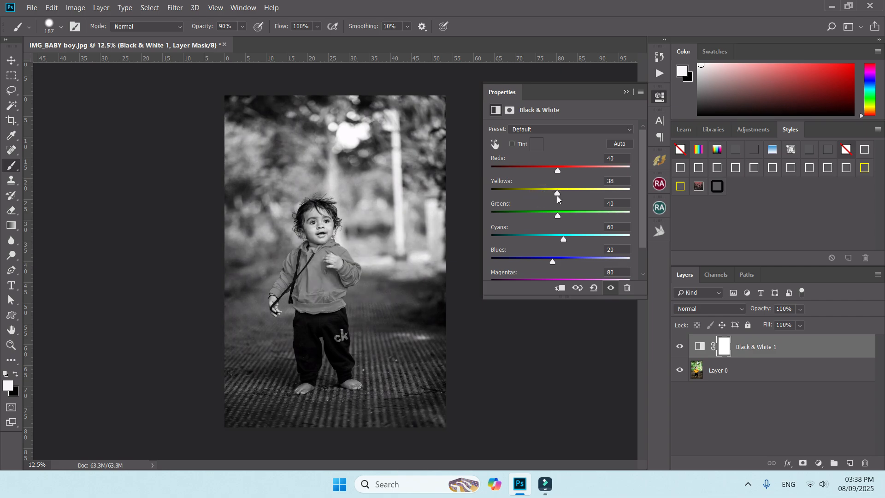
{"action": "left_click", "coordinate": [627, 92]}
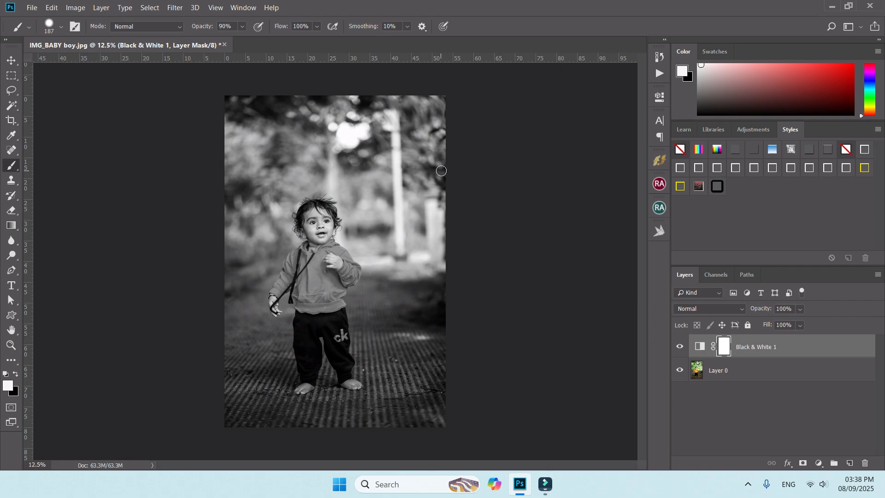
Undo the last Yellows change and delete the Black & White adjustment layer.
{"action": "key", "text": "ctrl+z"}
{"action": "key", "text": "ctrl+shift+z"}
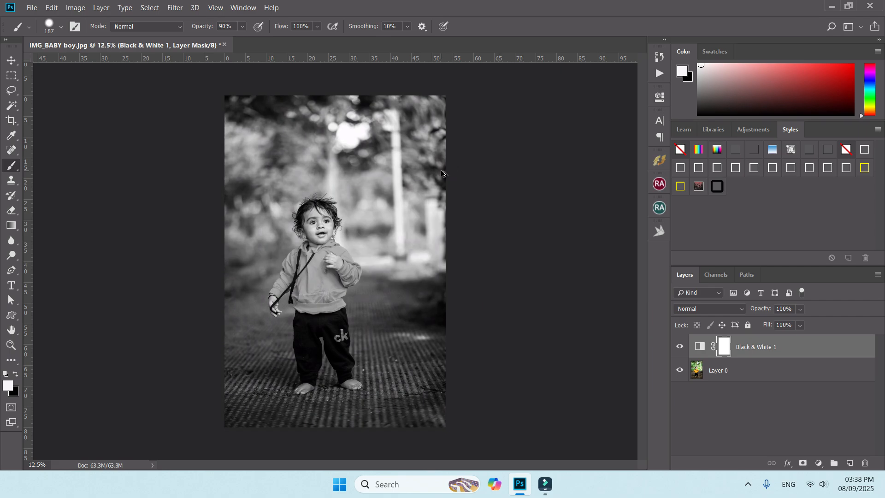
{"action": "key", "text": "Delete"}
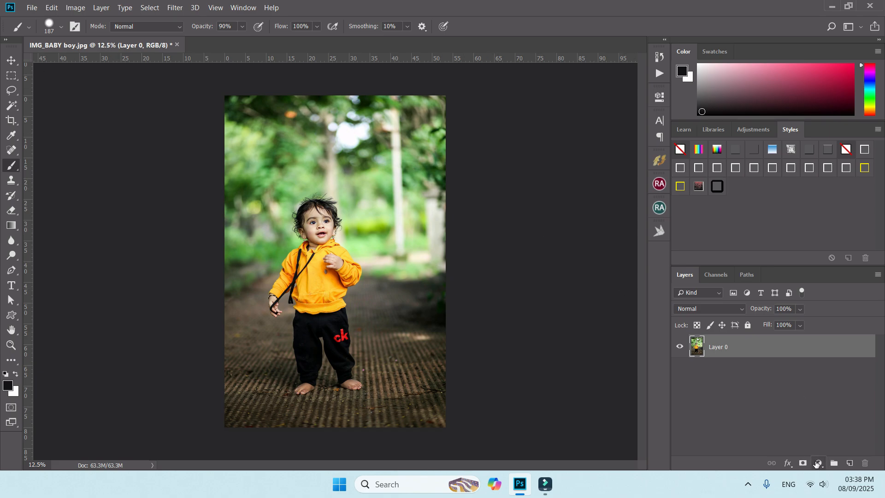
Add a new Black & White adjustment layer with the Default preset above the boy photo.
{"action": "left_click", "coordinate": [819, 463]}
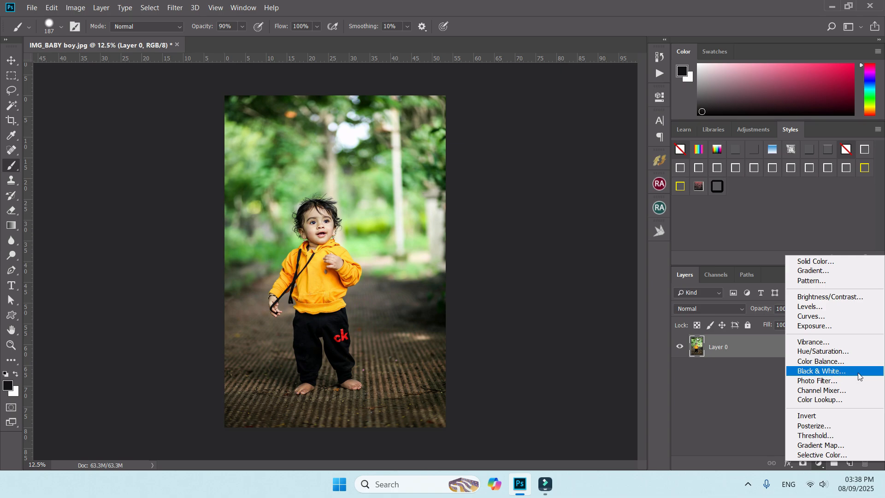
{"action": "left_click", "coordinate": [830, 372]}
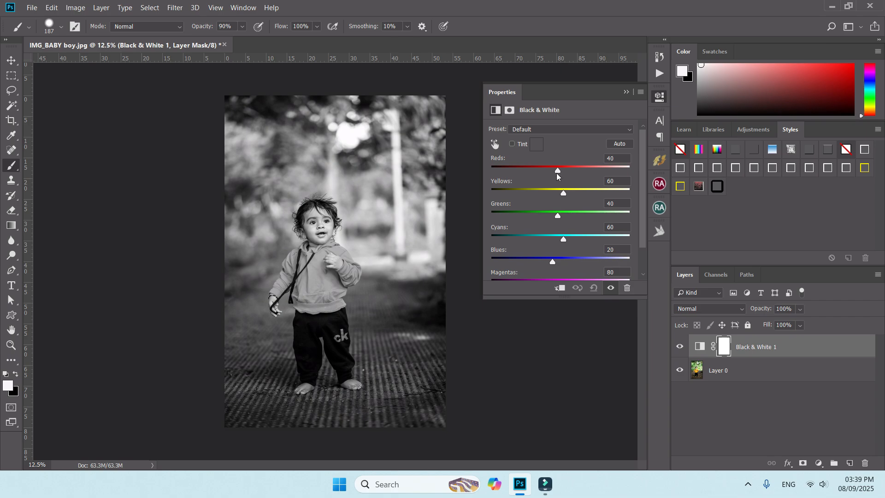
{"action": "left_click", "coordinate": [626, 92]}
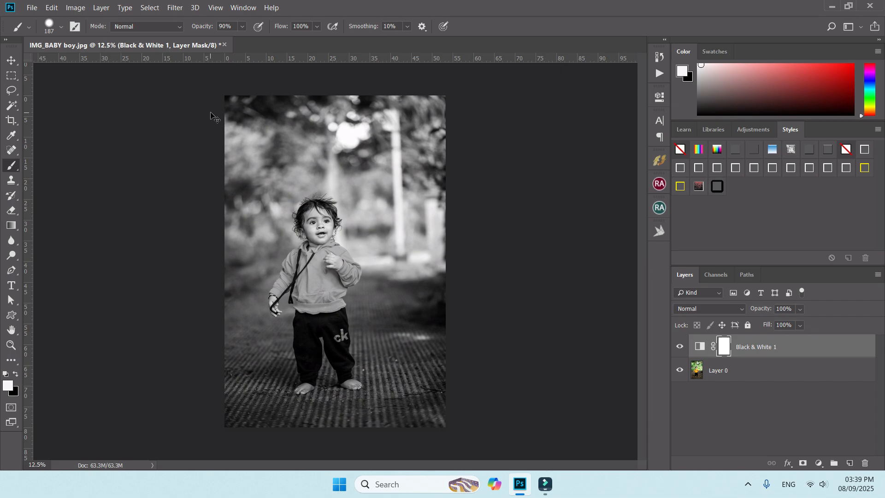
Close IMG_BABY boy.jpg without saving the changes.
{"action": "key", "text": "ctrl+w"}
{"action": "left_click", "coordinate": [467, 189]}
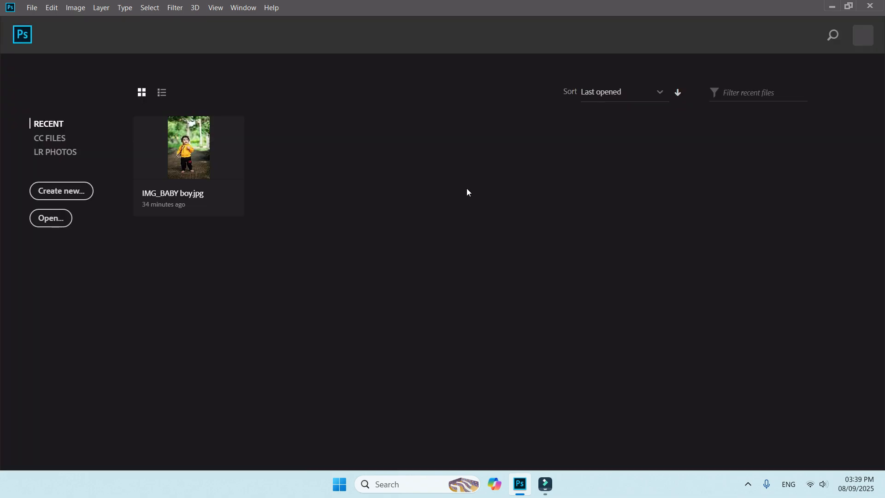
Open IMG_HINDI TREDITIONAL GIRL.jpg and unlock its Background layer.
{"action": "left_click", "coordinate": [48, 220]}
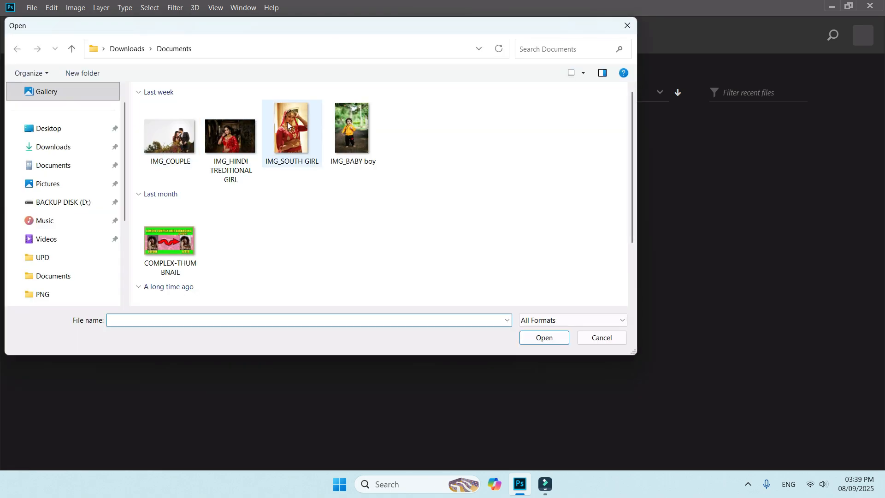
{"action": "double_click", "coordinate": [276, 123]}
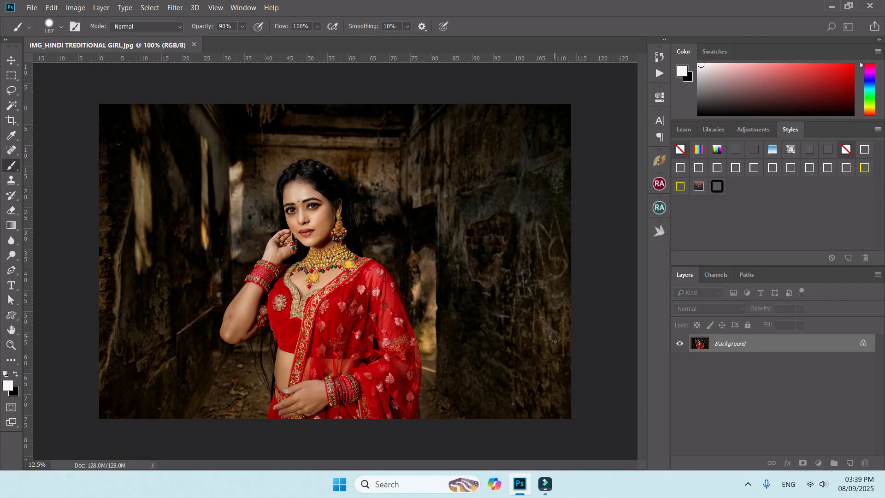
{"action": "left_click", "coordinate": [865, 344]}
{"action": "key", "text": "ctrl+plus"}
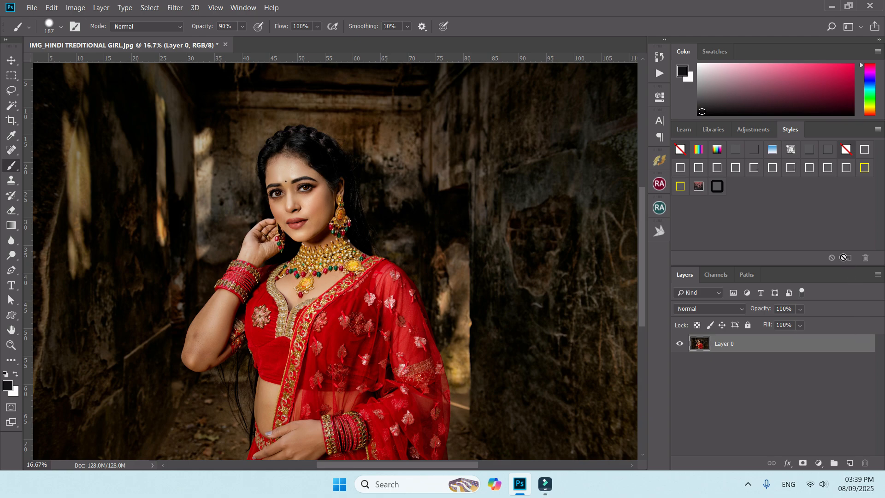
{"action": "scroll", "coordinate": [640, 229], "scroll_direction": "down", "scroll_amount": 1}
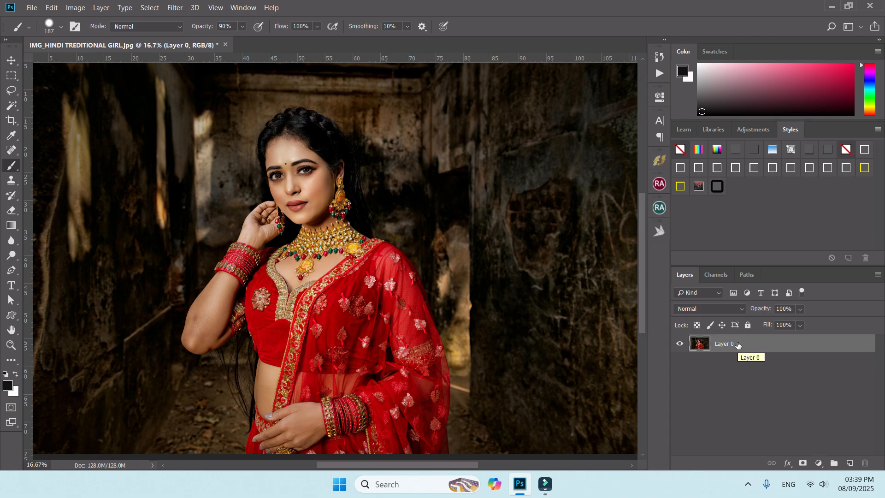
Add a Black & White adjustment layer with the Default preset above the photo of the woman.
{"action": "left_click", "coordinate": [820, 464]}
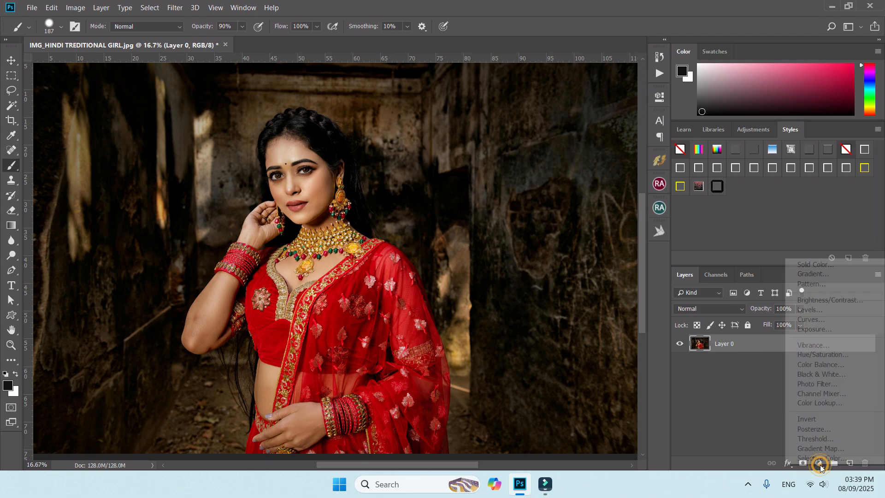
{"action": "left_click", "coordinate": [823, 374]}
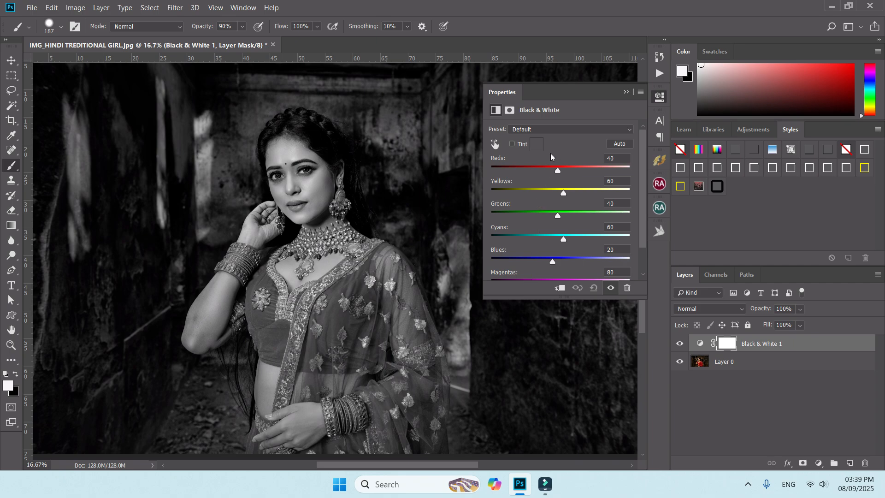
{"action": "left_click", "coordinate": [627, 93]}
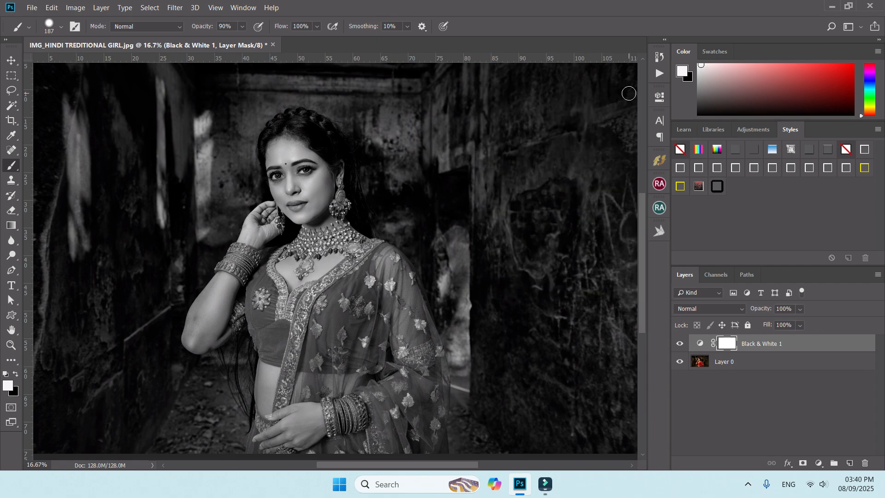
{"action": "key", "text": "ctrl+minus"}
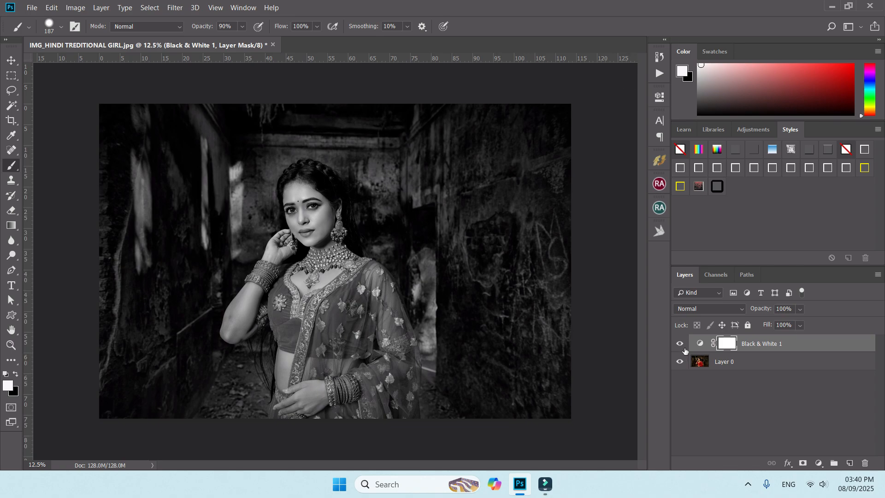
Compare the photo with and without the Black & White adjustment, and merge that layer with Layer 0.
{"action": "left_click", "coordinate": [680, 343]}
{"action": "left_click", "coordinate": [680, 343]}
{"action": "left_click", "coordinate": [767, 362]}
{"action": "right_click", "coordinate": [767, 362]}
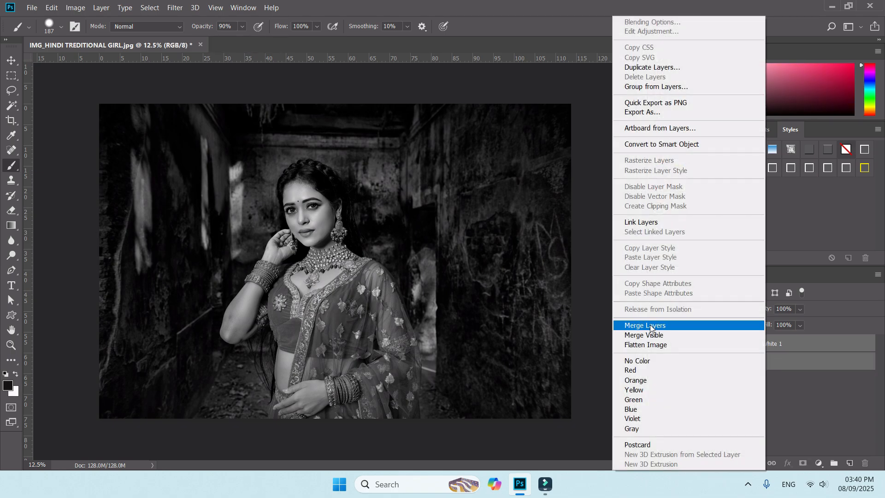
{"action": "left_click", "coordinate": [650, 324]}
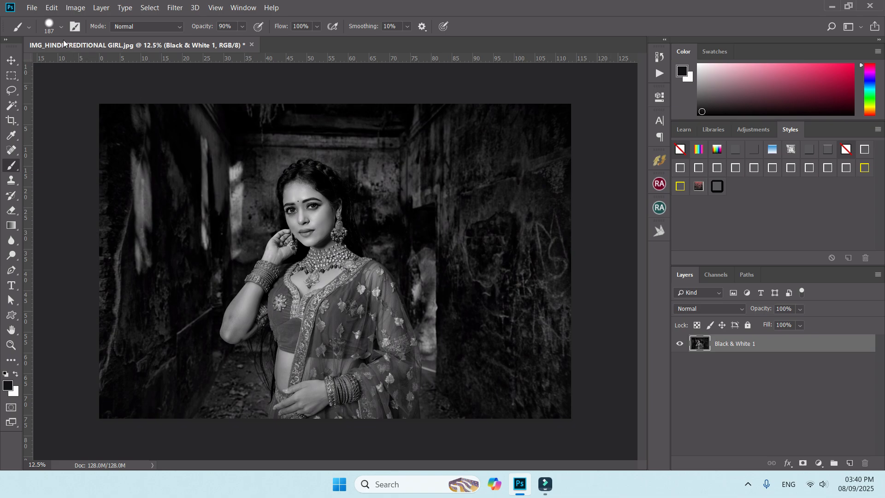
Open the Export As settings for the black-and-white image and keep JPG as the format.
{"action": "left_click", "coordinate": [33, 9]}
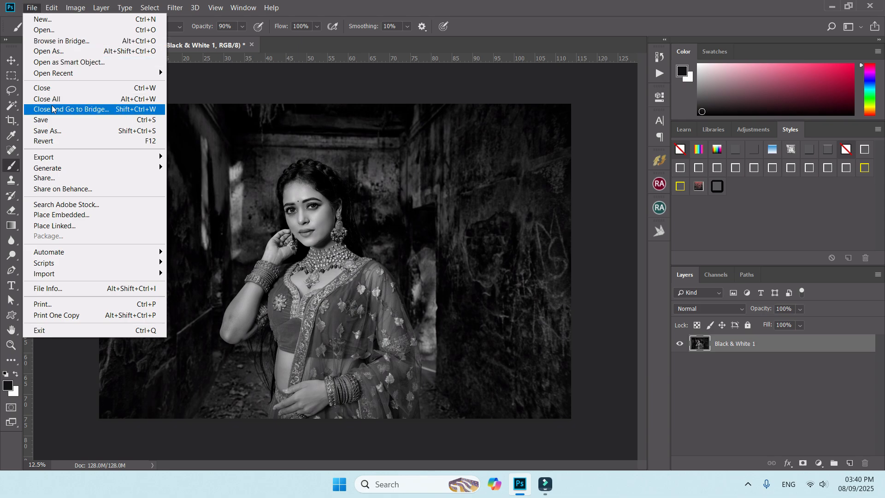
{"action": "mouse_move", "coordinate": [69, 157]}
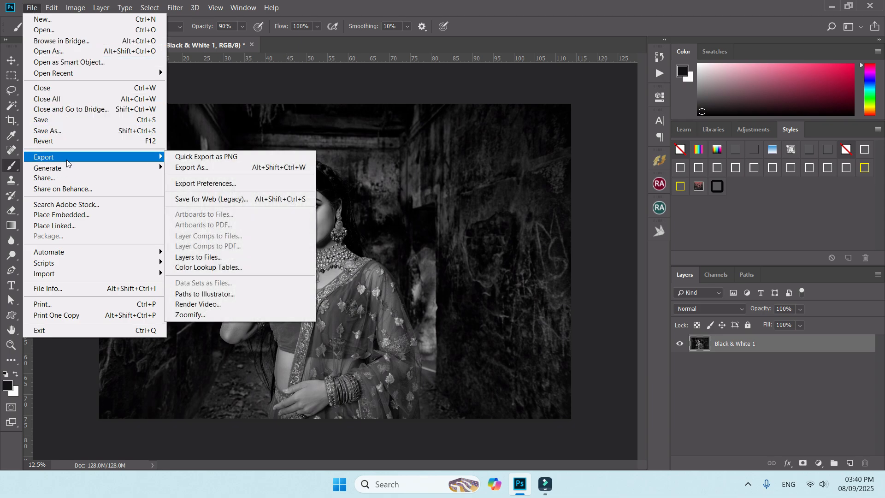
{"action": "left_click", "coordinate": [196, 168]}
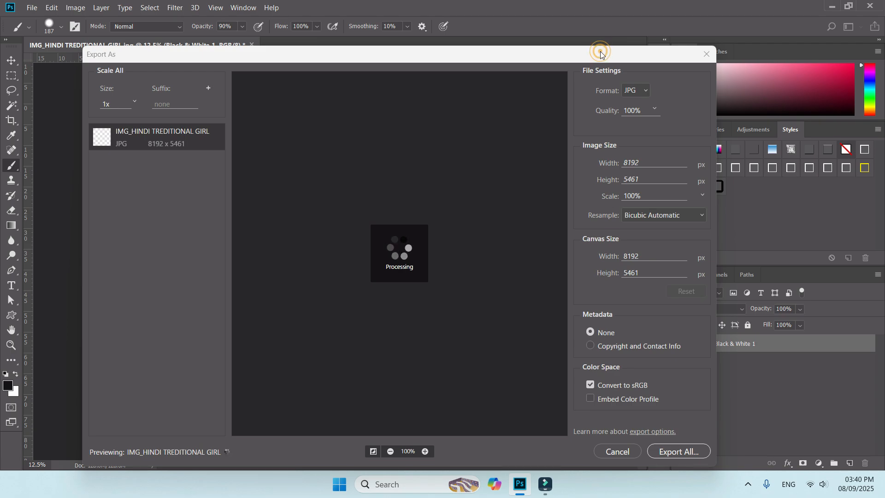
{"action": "left_click", "coordinate": [635, 91]}
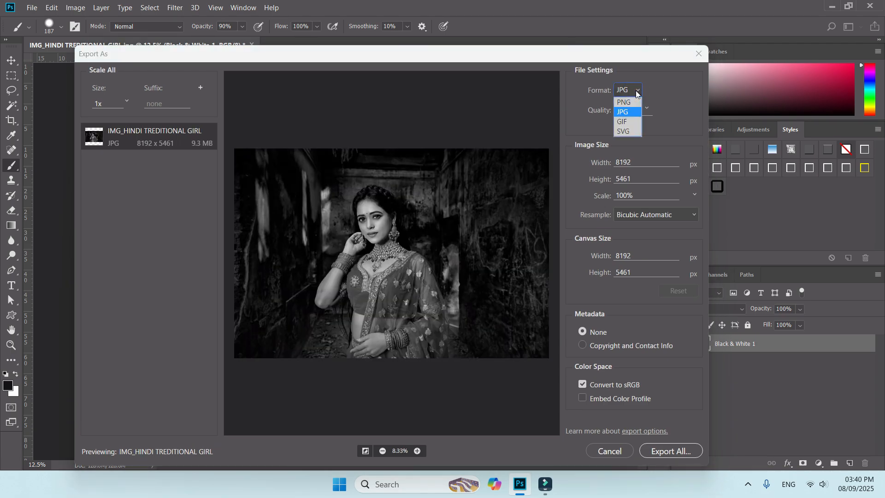
{"action": "left_click", "coordinate": [637, 92]}
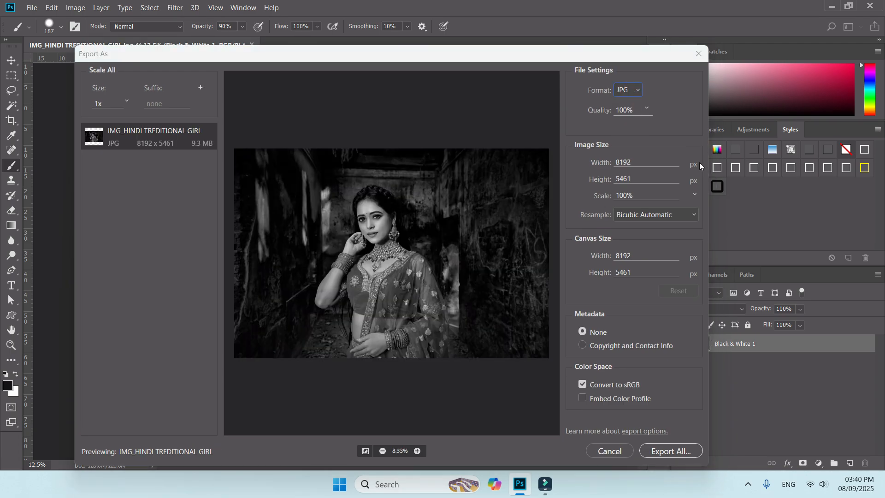
Export the image to the Desktop under the file name IMG_HINDI TREDITIONAL GIRL.
{"action": "left_click", "coordinate": [673, 453]}
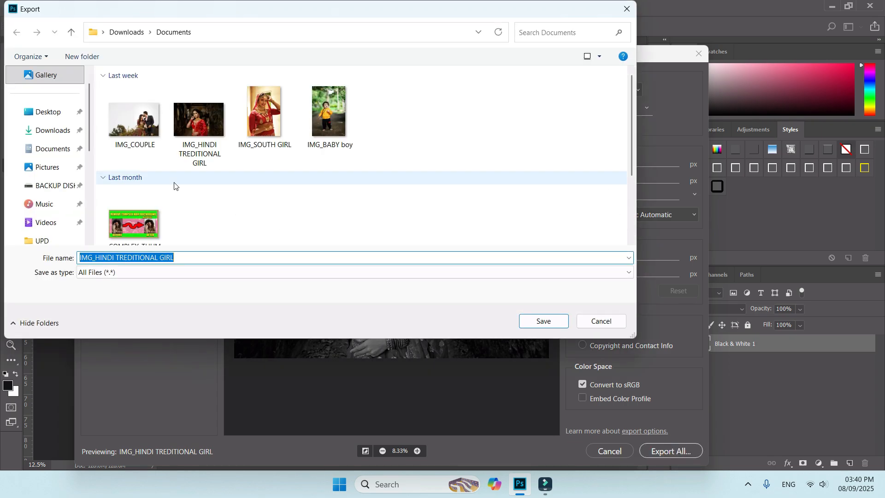
{"action": "left_click", "coordinate": [48, 112]}
{"action": "left_click", "coordinate": [182, 258]}
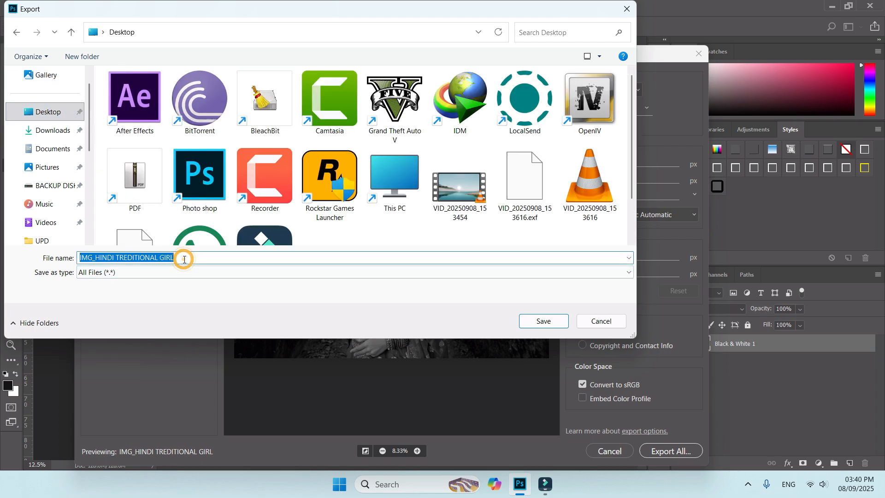
{"action": "left_click", "coordinate": [536, 321]}
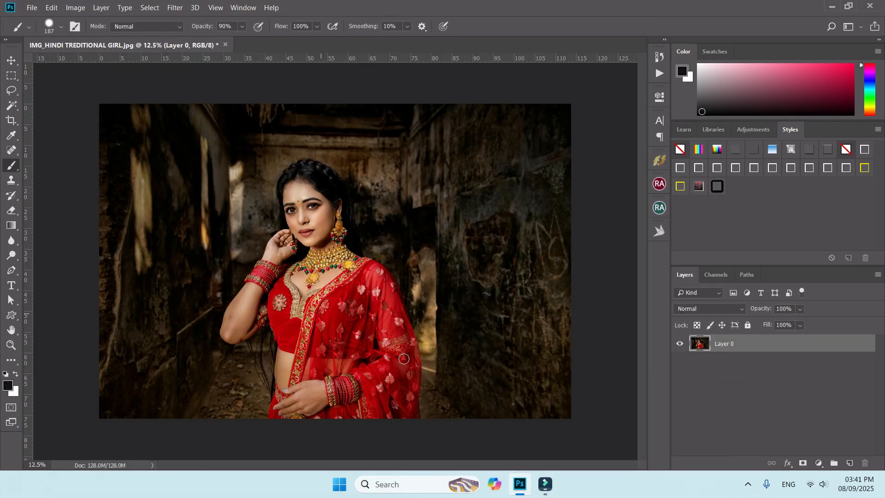
Add a Photo Filter adjustment layer above the photo of the woman and choose the Red filter.
{"action": "left_click", "coordinate": [12, 60]}
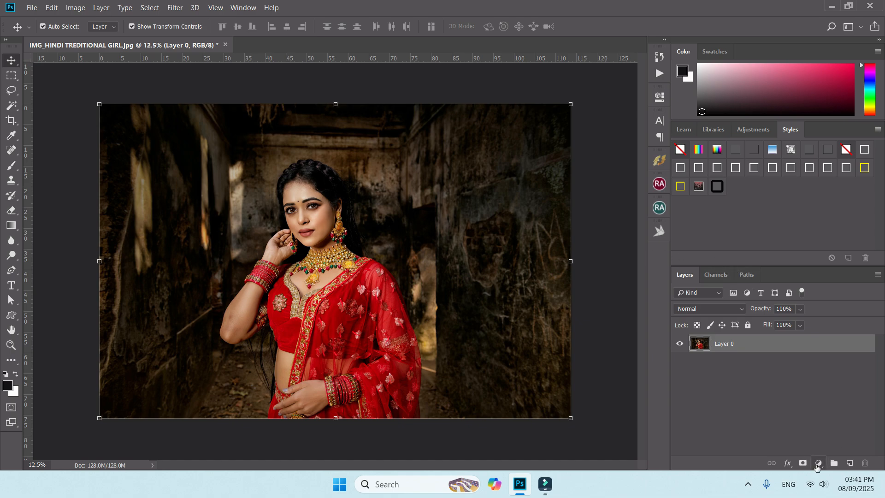
{"action": "left_click", "coordinate": [818, 463]}
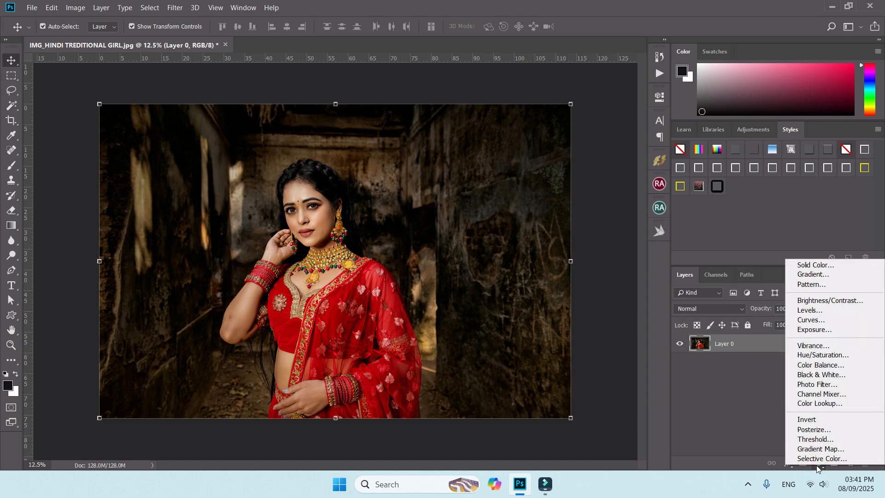
{"action": "left_click", "coordinate": [848, 383]}
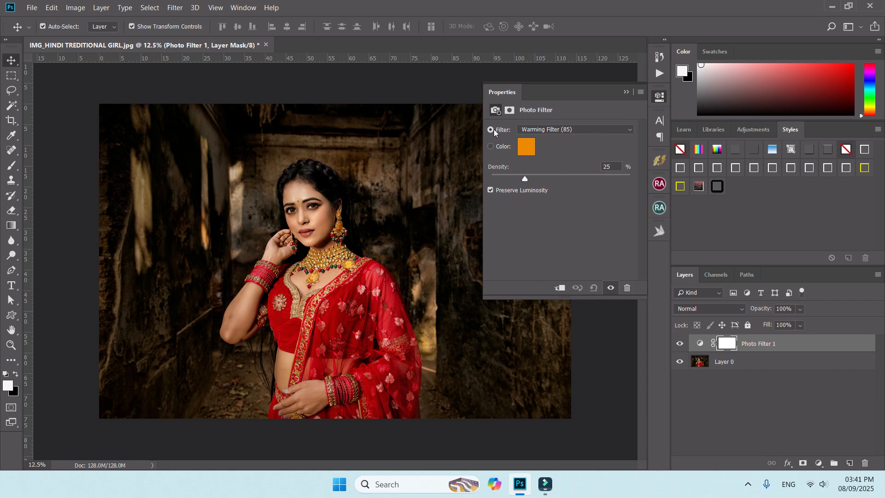
{"action": "left_click", "coordinate": [595, 131]}
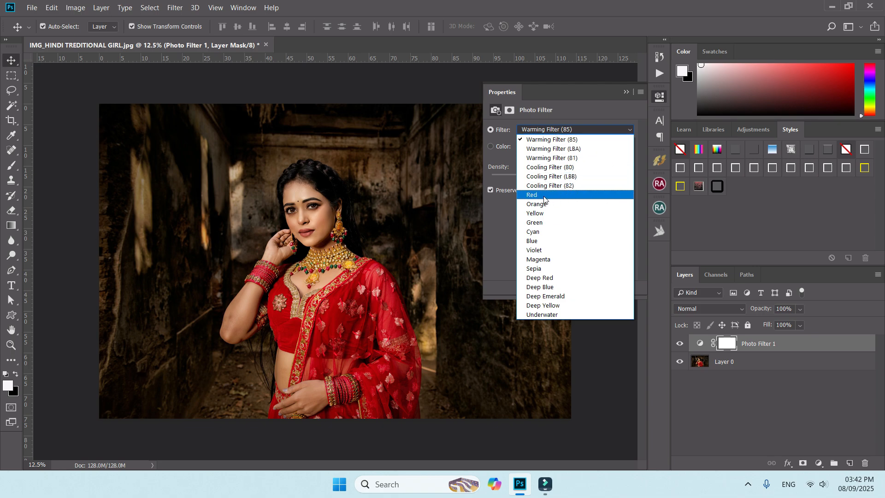
{"action": "left_click", "coordinate": [538, 195]}
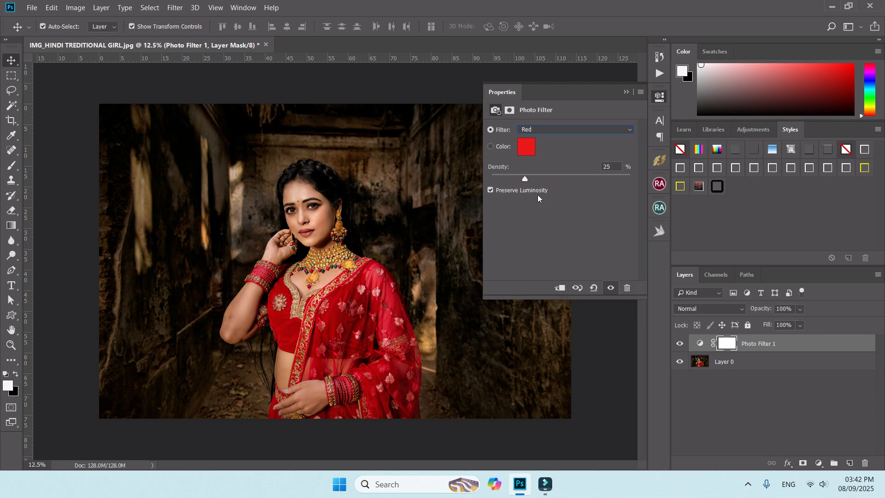
Change the Photo Filter to Yellow and raise its density to 100%.
{"action": "left_click", "coordinate": [561, 129]}
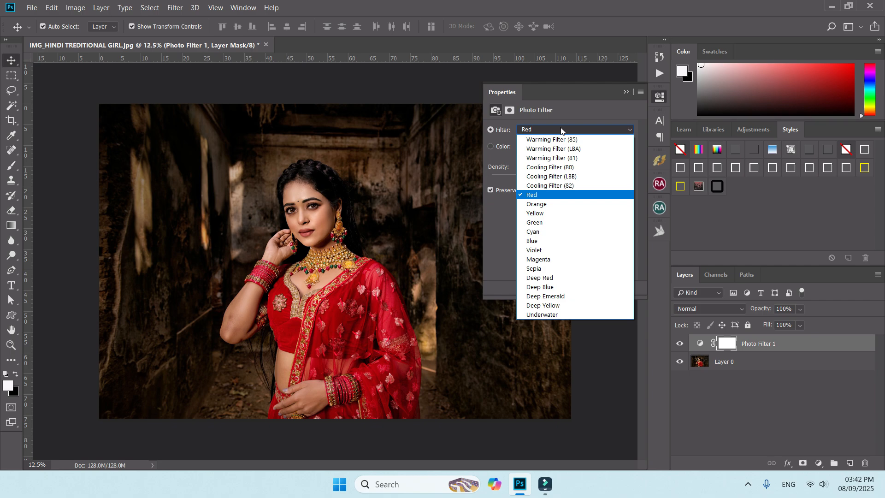
{"action": "left_click", "coordinate": [545, 214]}
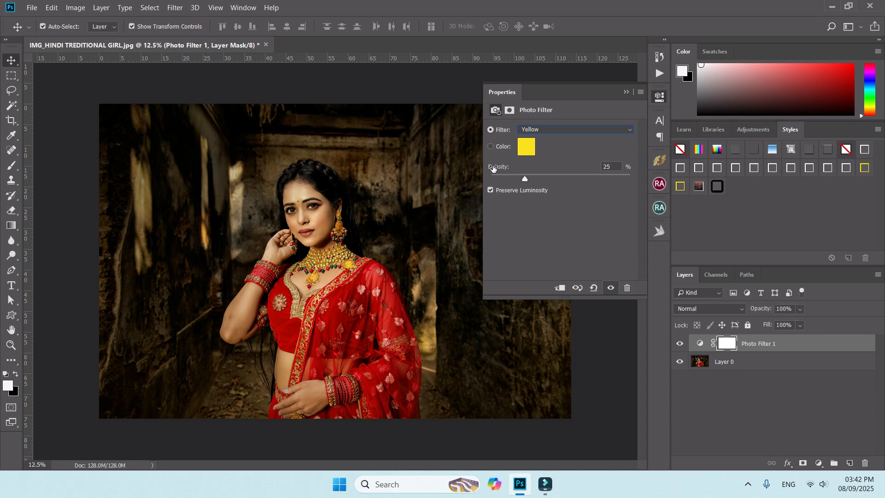
{"action": "left_click", "coordinate": [524, 179]}
{"action": "left_click_drag", "start_coordinate": [533, 180], "coordinate": [561, 183]}
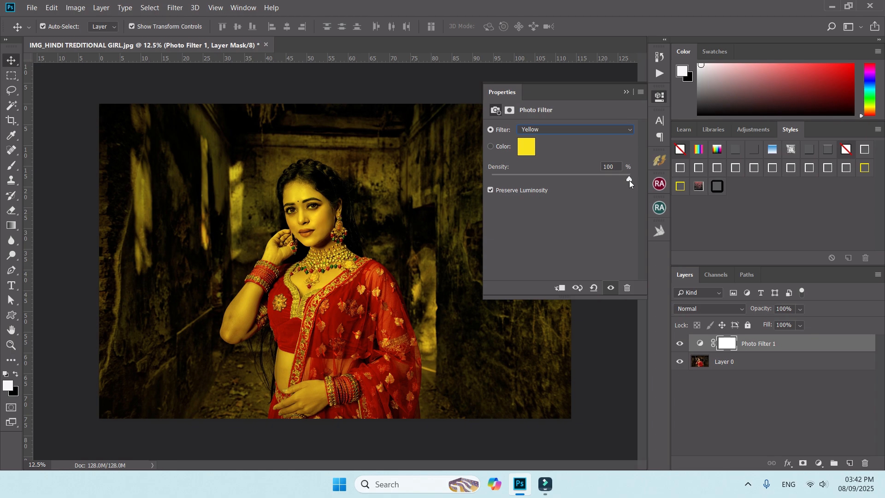
Try blue, magenta and green as the photo filter's custom colour, and settle on orange f5790b.
{"action": "left_click", "coordinate": [527, 146]}
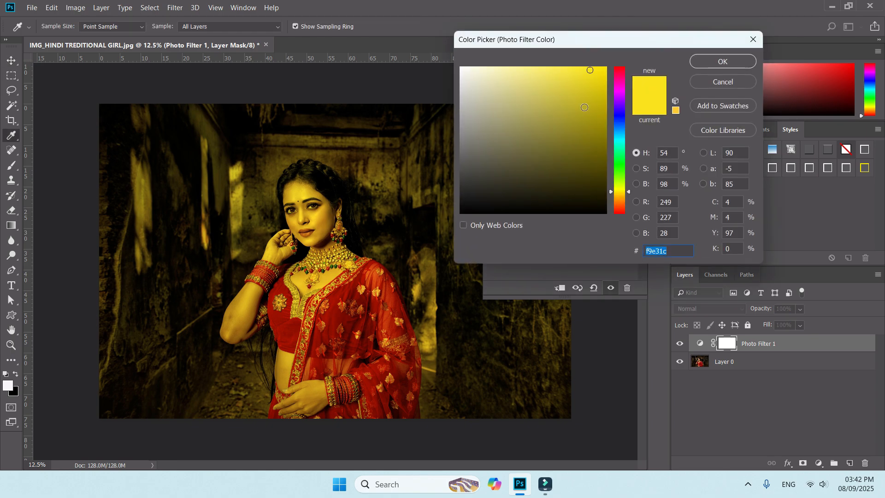
{"action": "left_click", "coordinate": [621, 110]}
{"action": "left_click", "coordinate": [601, 72]}
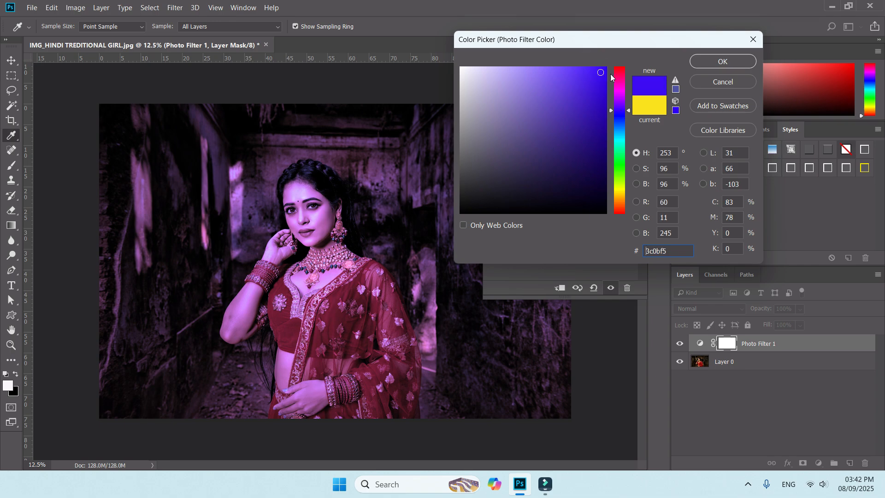
{"action": "left_click", "coordinate": [620, 94]}
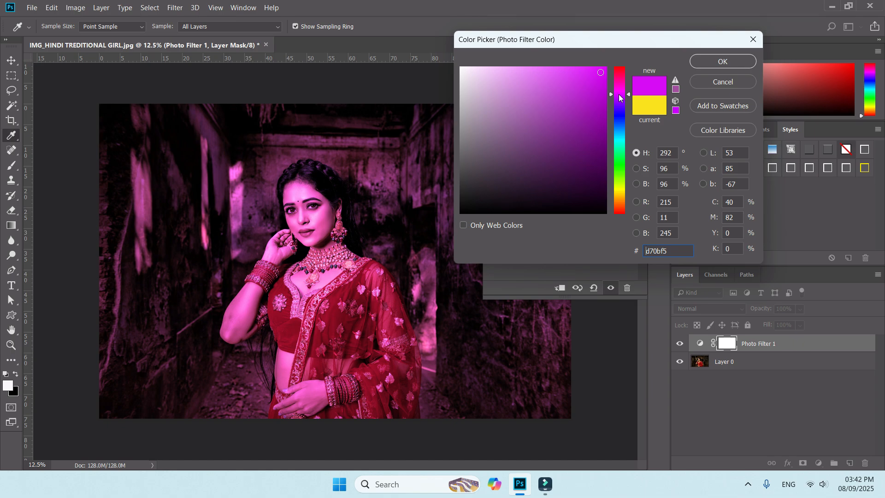
{"action": "left_click", "coordinate": [621, 154]}
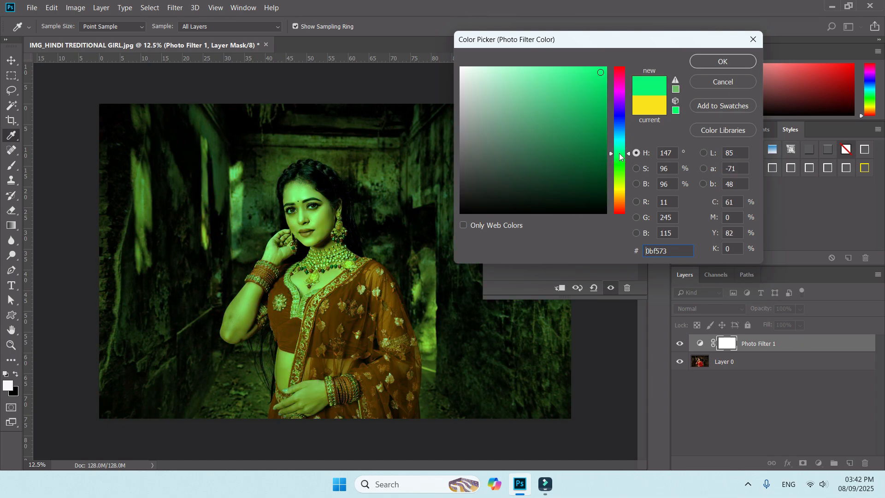
{"action": "left_click", "coordinate": [622, 188]}
{"action": "left_click", "coordinate": [623, 204]}
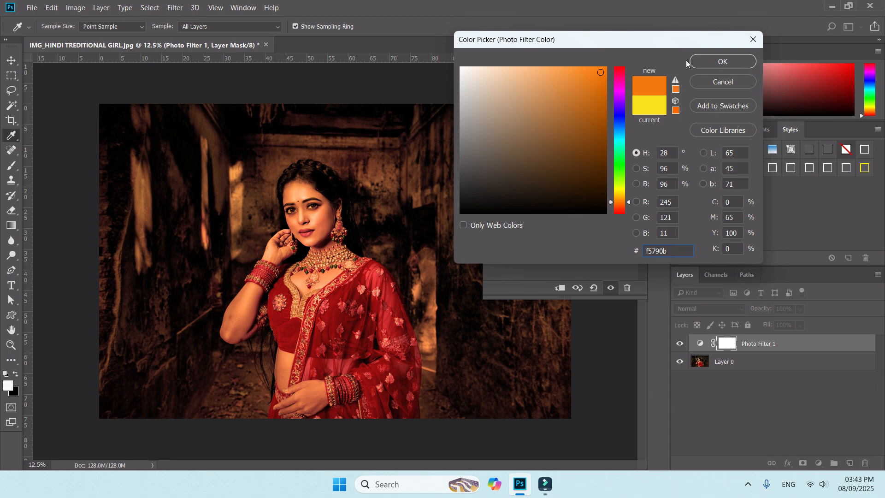
{"action": "left_click", "coordinate": [707, 63]}
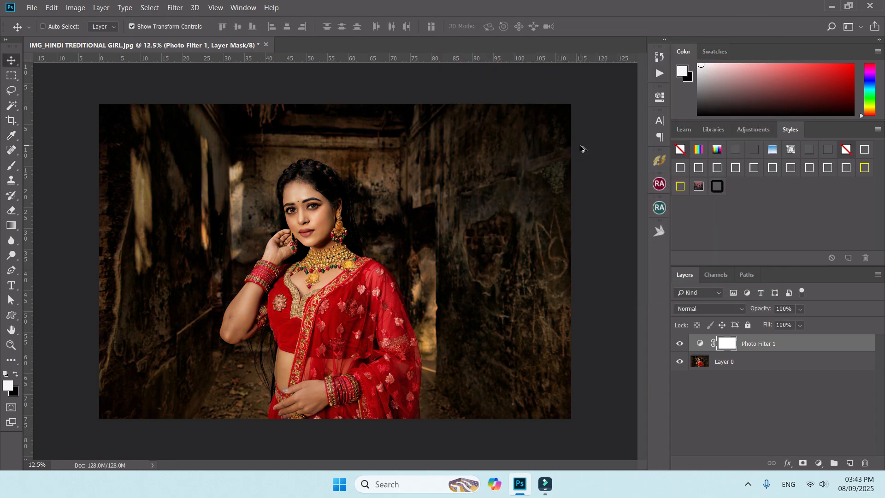
Undo the photo filter adjustments and delete the Photo Filter 1 layer.
{"action": "key", "text": "ctrl"}
{"action": "left_click", "coordinate": [864, 464]}
{"action": "left_click", "coordinate": [411, 189]}
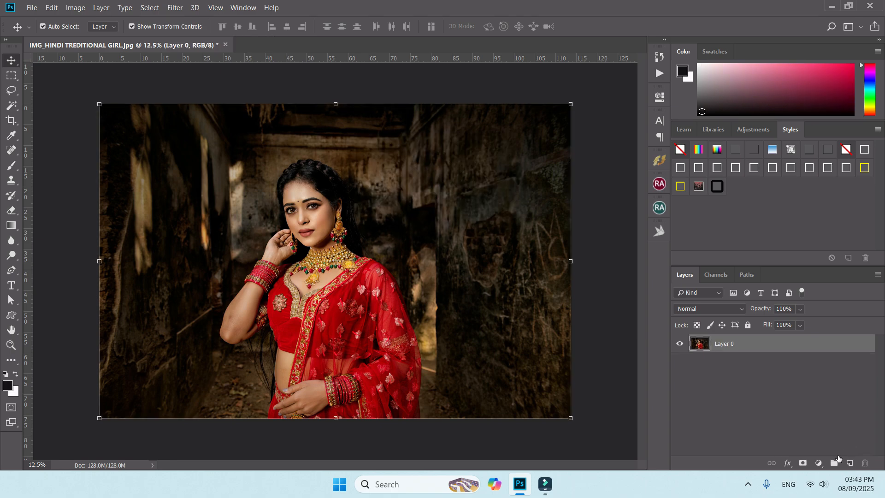
Add a new Photo Filter adjustment layer using Cooling Filter (80) at 100% density.
{"action": "left_click", "coordinate": [819, 462]}
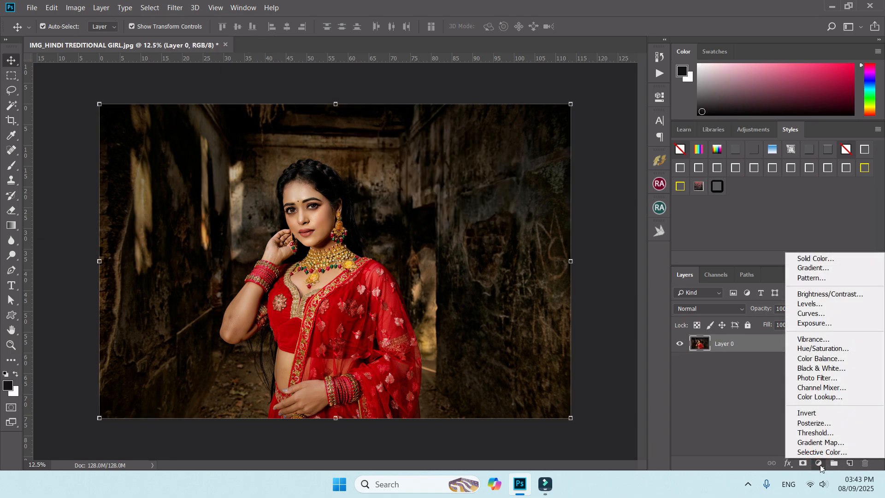
{"action": "left_click", "coordinate": [818, 378]}
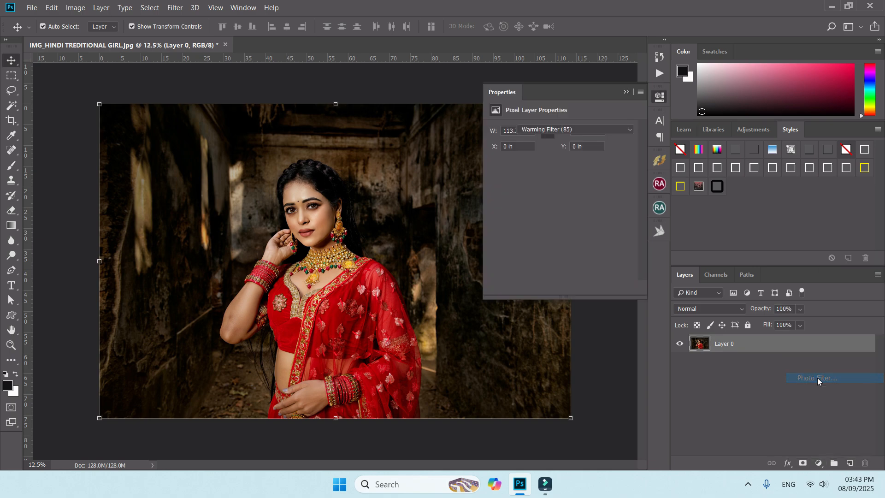
{"action": "left_click", "coordinate": [588, 131]}
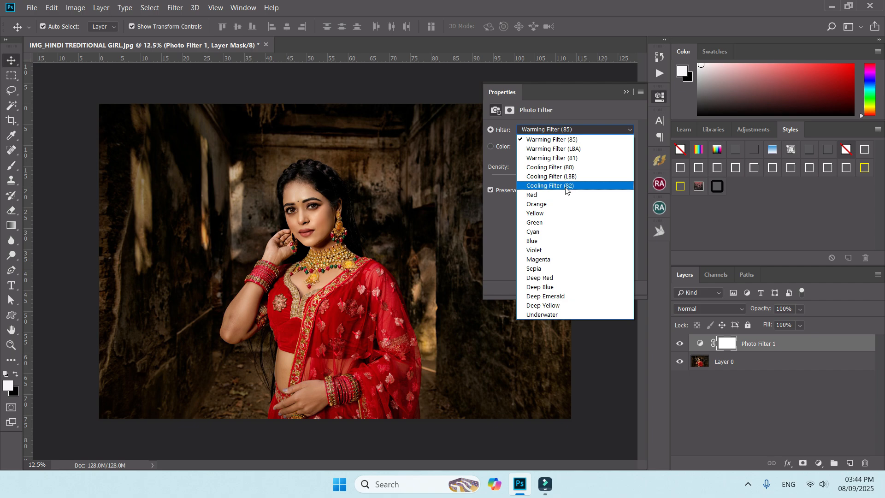
{"action": "left_click", "coordinate": [565, 169]}
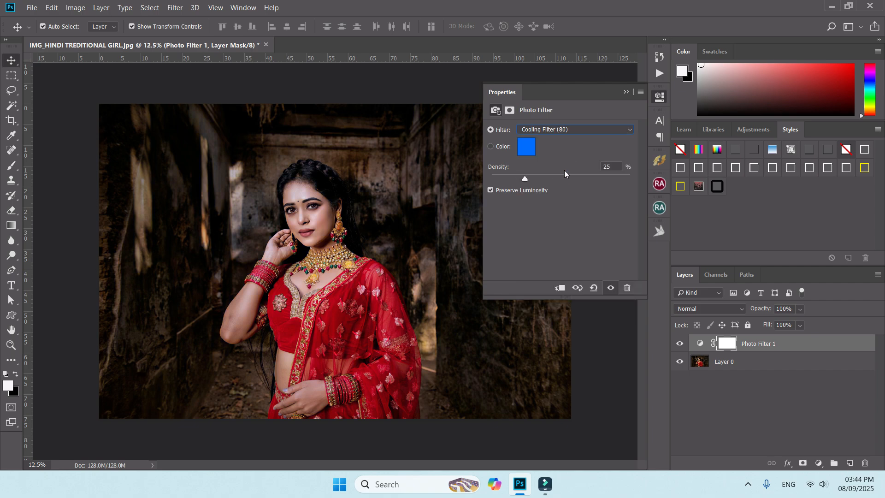
{"action": "mouse_move", "coordinate": [525, 178]}
{"action": "left_mouse_down"}
{"action": "mouse_move", "coordinate": [604, 181]}
{"action": "mouse_move", "coordinate": [506, 174]}
{"action": "mouse_move", "coordinate": [584, 180]}
{"action": "mouse_move", "coordinate": [536, 191]}
{"action": "left_mouse_up"}
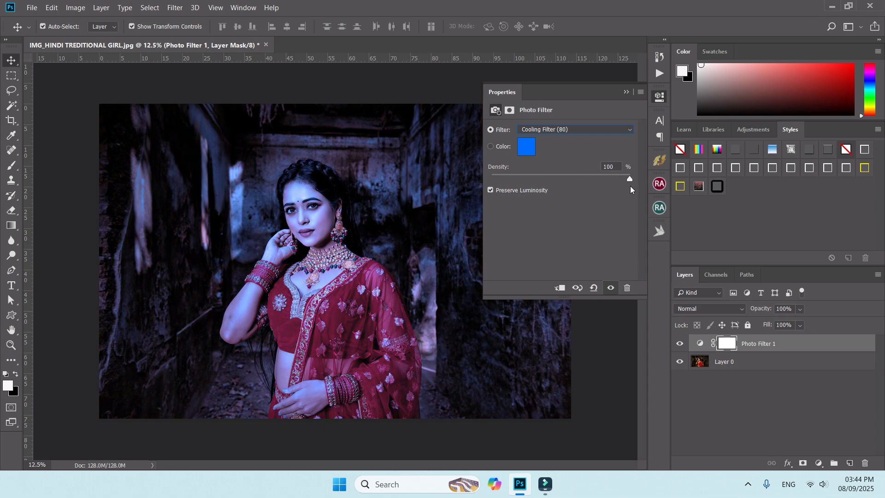
Undo the cooling filter changes and remove the Photo Filter 1 layer above Layer 0.
{"action": "left_click", "coordinate": [627, 90]}
{"action": "key", "text": "ctrl"}
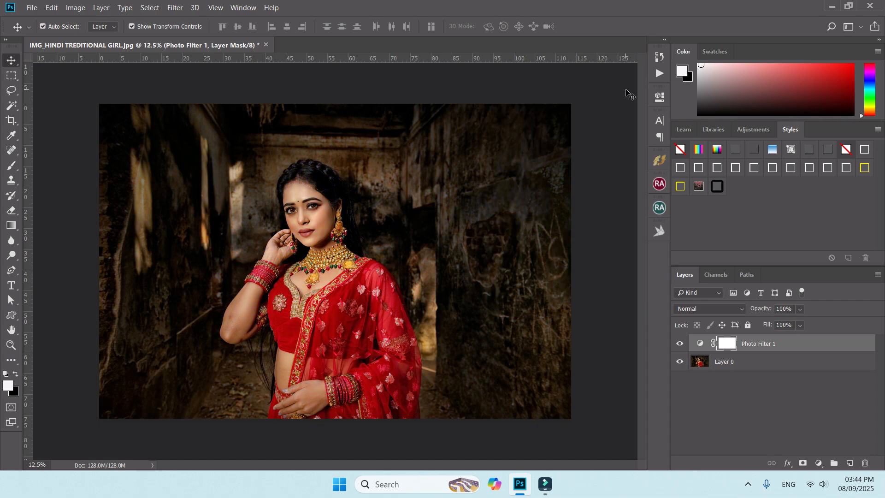
{"action": "left_click", "coordinate": [865, 462]}
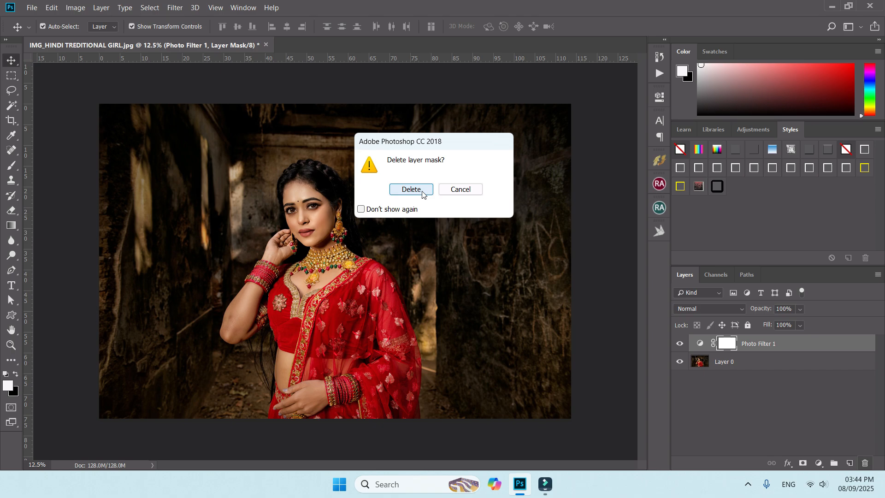
{"action": "left_click", "coordinate": [422, 193]}
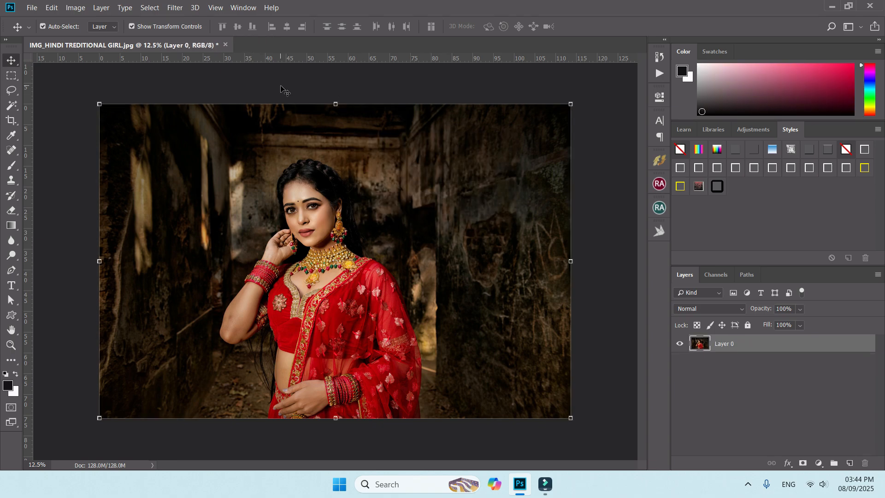
Try the Find Edges stylize filter on Layer 0, and undo it.
{"action": "left_click", "coordinate": [178, 9]}
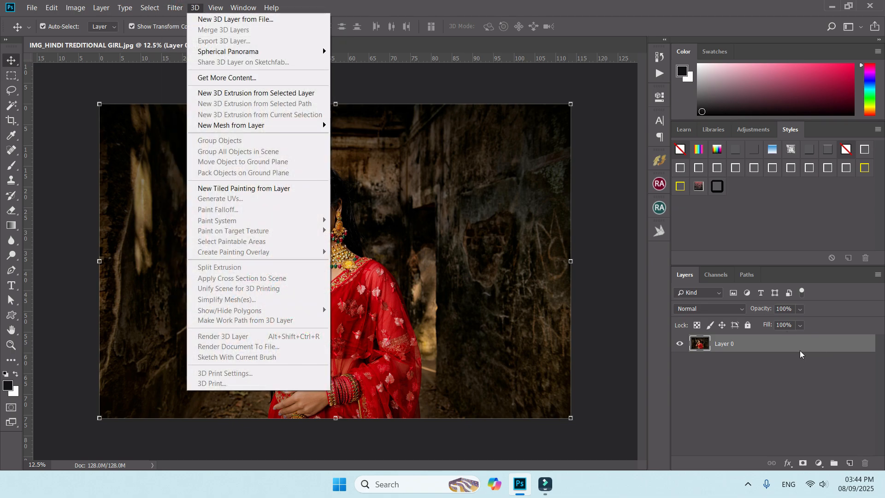
{"action": "left_click", "coordinate": [764, 344]}
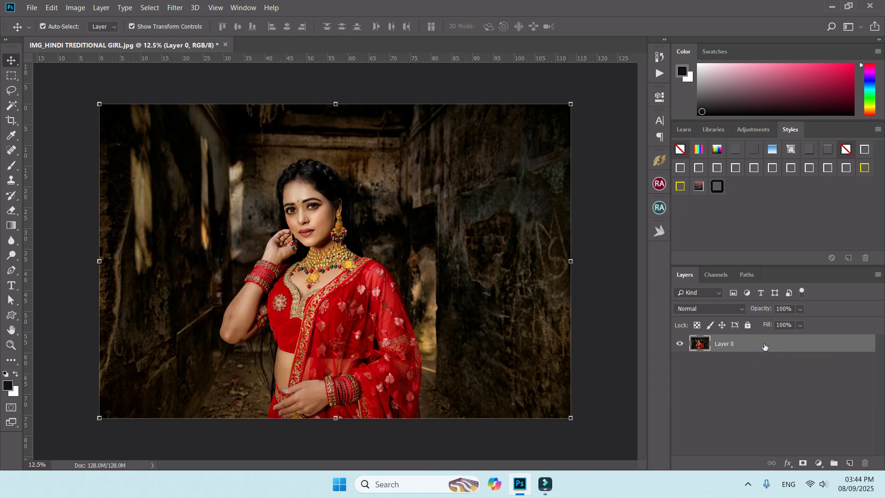
{"action": "left_click", "coordinate": [180, 8]}
{"action": "mouse_move", "coordinate": [201, 146]}
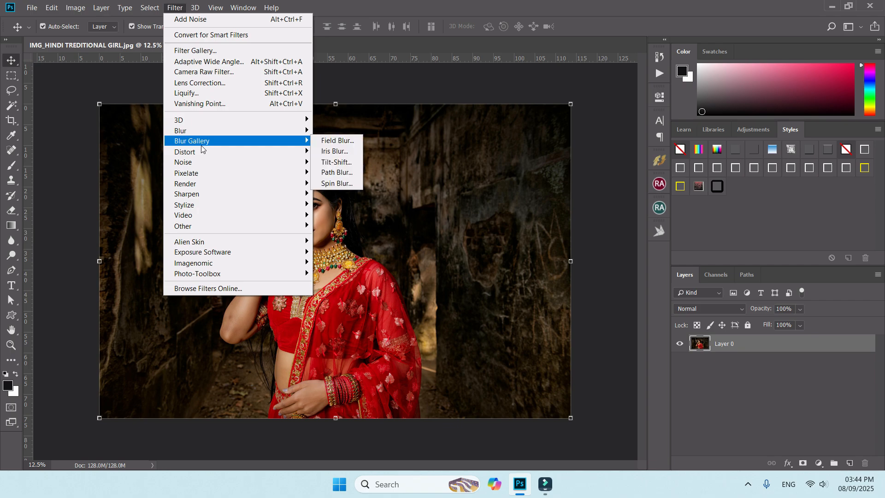
{"action": "mouse_move", "coordinate": [203, 197]}
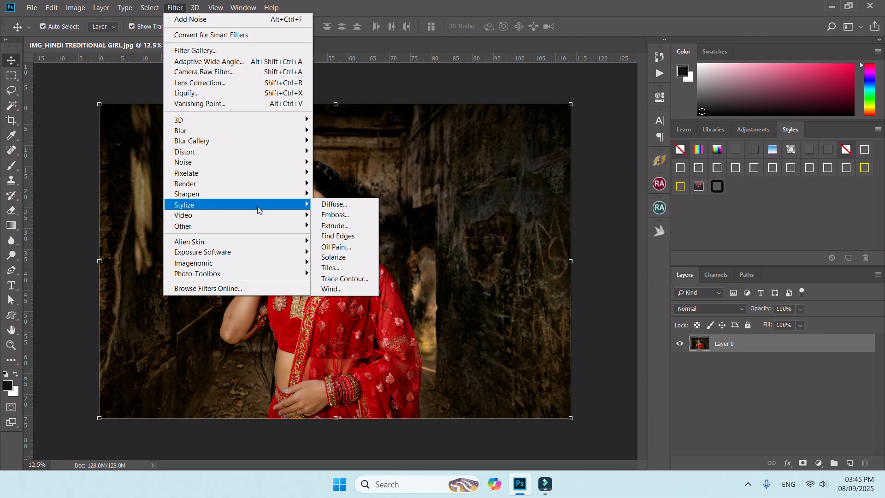
{"action": "left_click", "coordinate": [350, 238]}
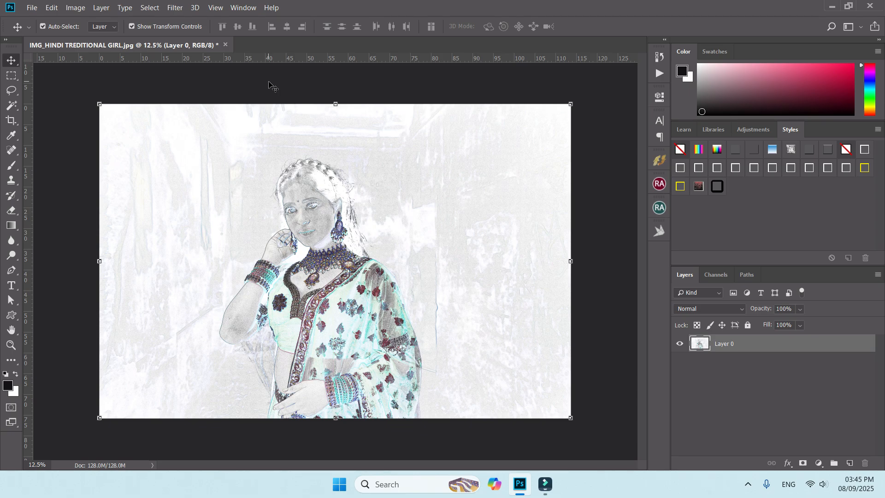
{"action": "key", "text": "ctrl+z"}
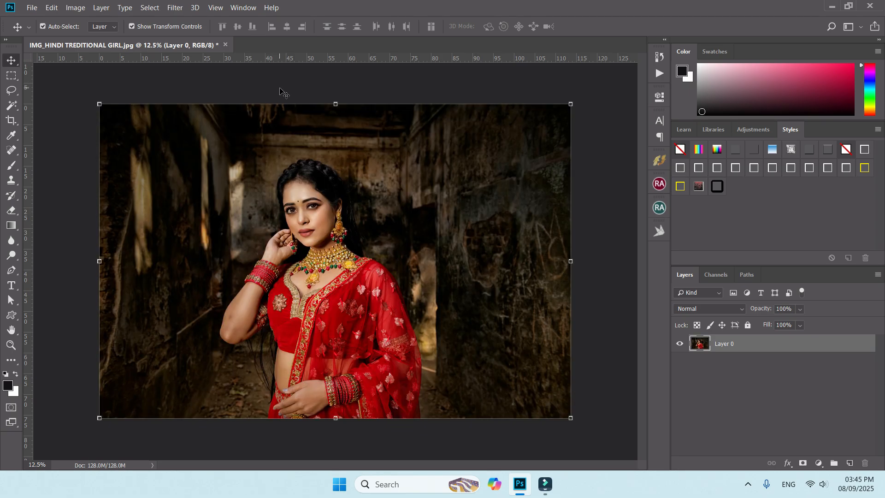
Try the Tiles filter on Layer 0 with 10 tiles, 10% maximum offset and background colour fill, and undo it.
{"action": "left_click", "coordinate": [173, 7]}
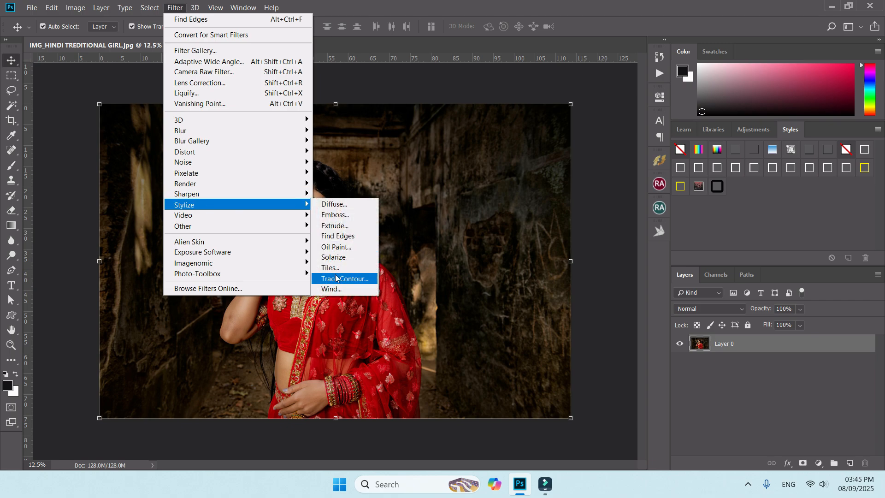
{"action": "left_click", "coordinate": [342, 269]}
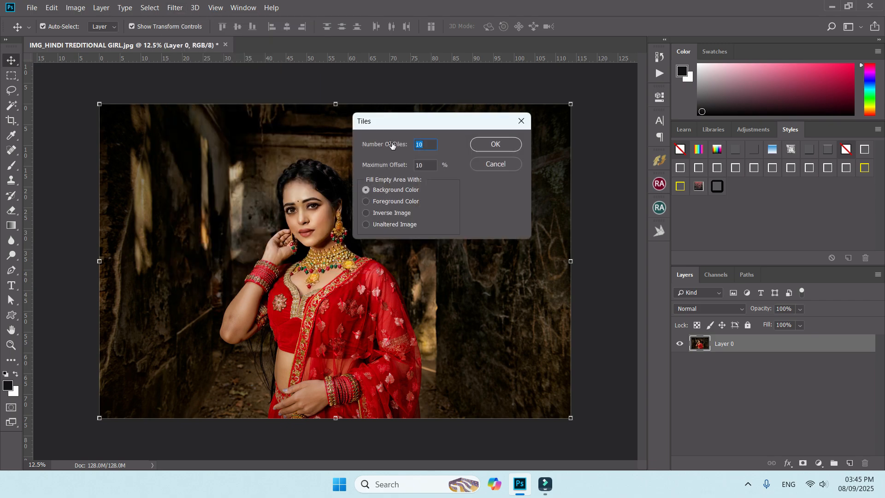
{"action": "left_click", "coordinate": [431, 143]}
{"action": "left_click", "coordinate": [498, 146]}
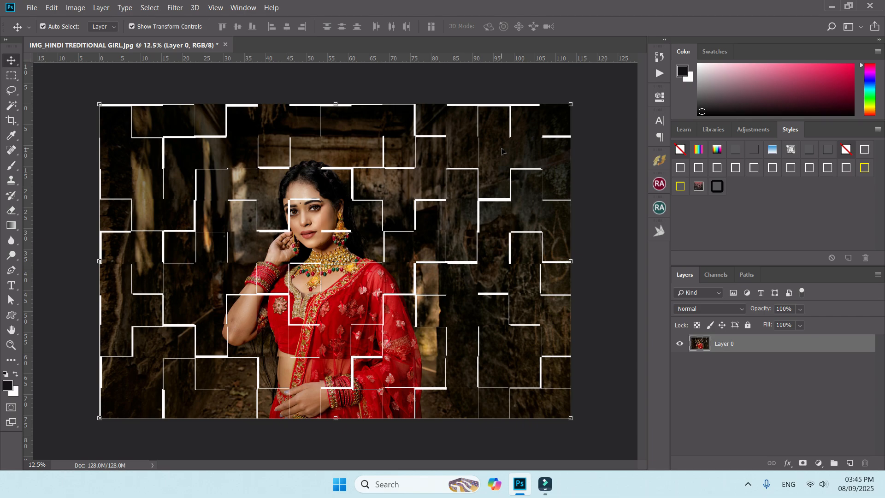
{"action": "key", "text": "ctrl+z"}
Apply the Oil Paint filter to Layer 0 with stylization 2.3, cleanliness 2.3, scale 0.8, bristle detail 10, lighting angle -60° and shine 1.3.
{"action": "left_click", "coordinate": [175, 7]}
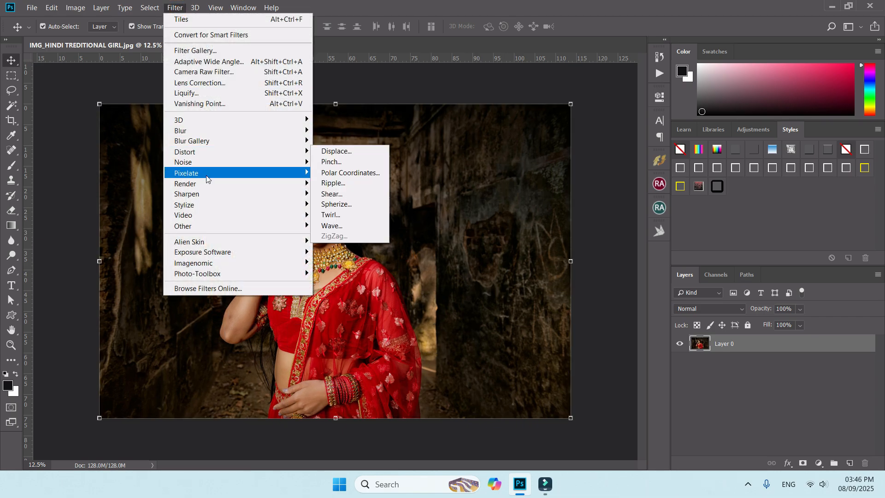
{"action": "mouse_move", "coordinate": [204, 205]}
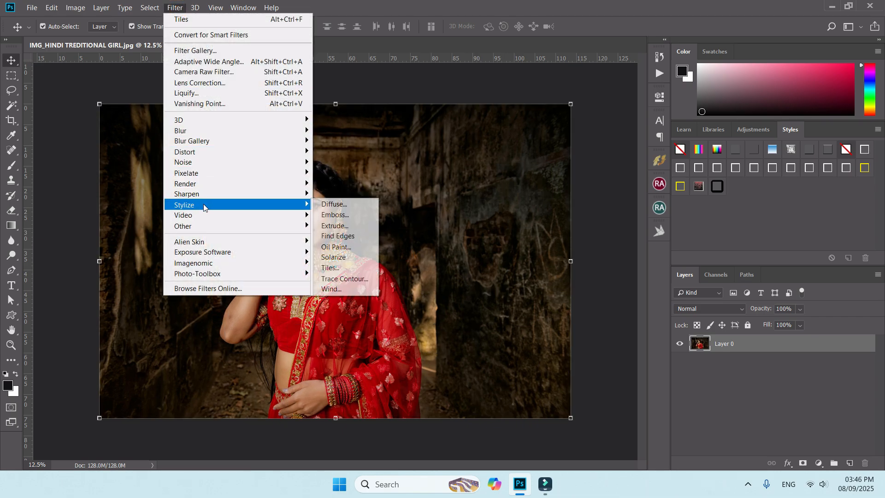
{"action": "left_click", "coordinate": [344, 248]}
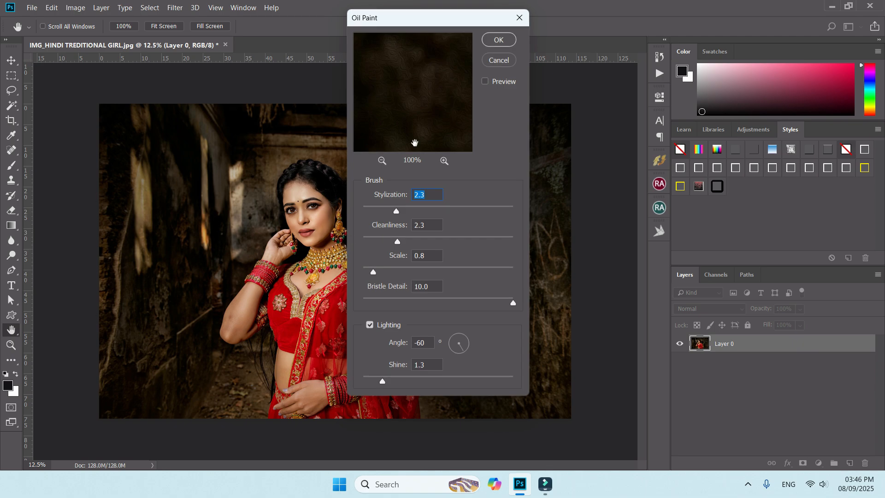
{"action": "left_click", "coordinate": [499, 36]}
Examine the oil paint effect up close on the woman's face, jewellery and red dress.
{"action": "key", "text": "ctrl+plus"}
{"action": "key", "text": "ctrl+plus"}
{"action": "key", "text": "ctrl+plus"}
{"action": "key", "text": "ctrl+plus"}
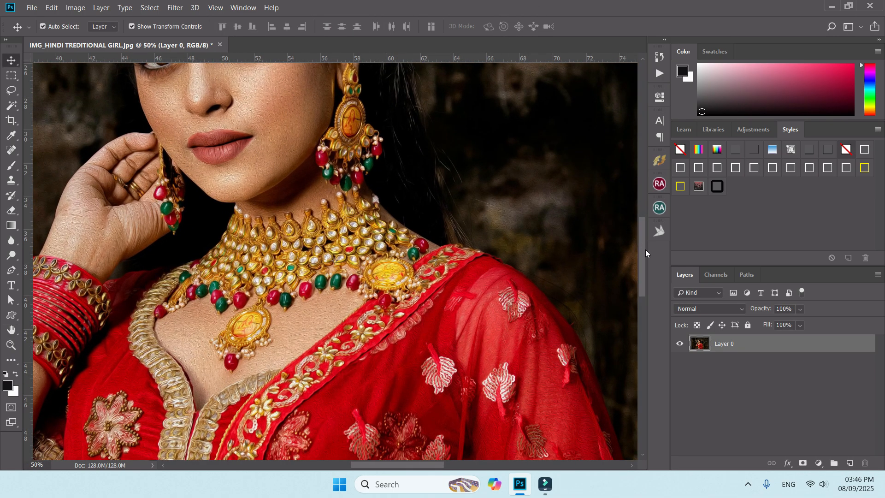
{"action": "left_click_drag", "start_coordinate": [644, 251], "coordinate": [643, 220]}
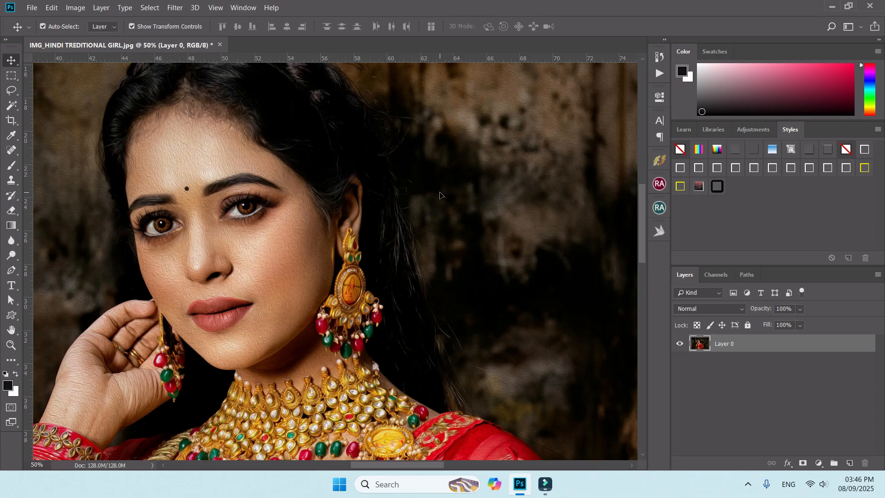
{"action": "key", "text": "ctrl+minus"}
{"action": "key", "text": "ctrl+minus"}
{"action": "key", "text": "ctrl+minus"}
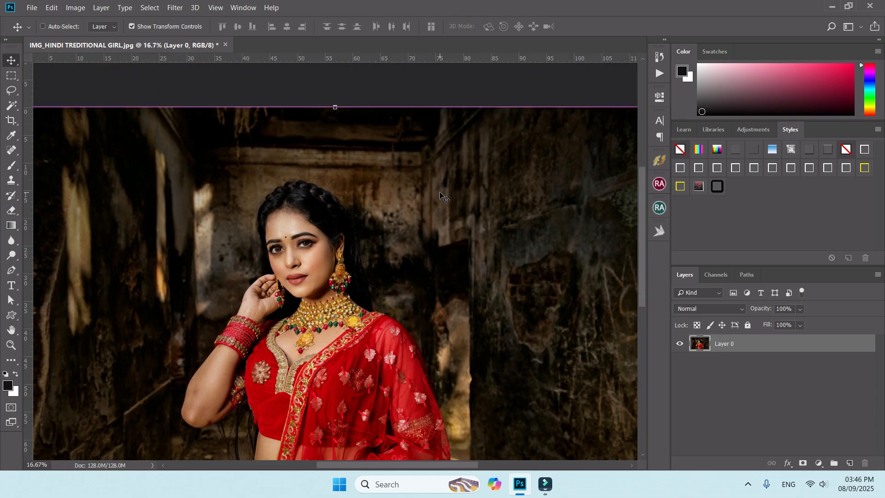
{"action": "key", "text": "ctrl+minus"}
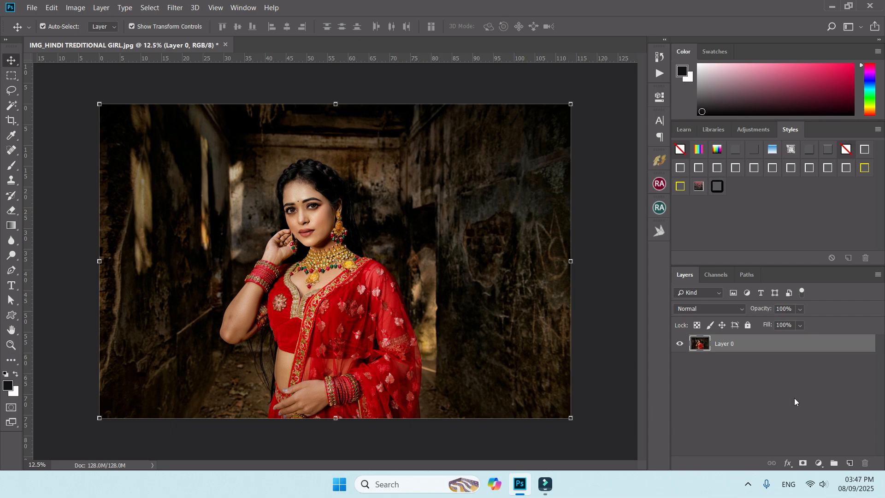
Try a Posterize adjustment layer with 4 levels on the photo, and close the document without saving.
{"action": "left_click", "coordinate": [820, 464]}
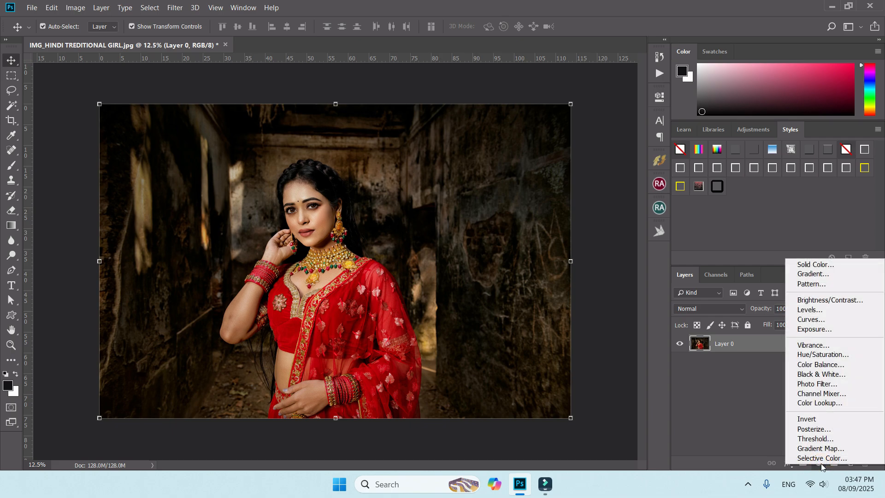
{"action": "left_click", "coordinate": [835, 429]}
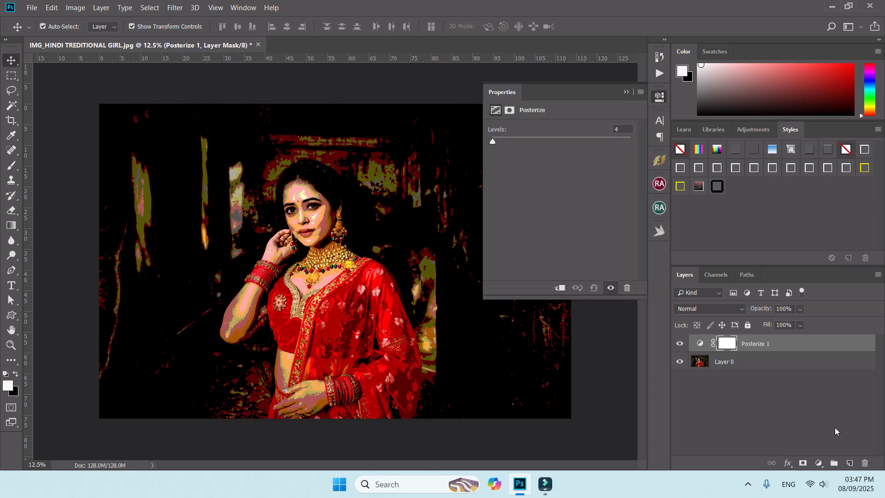
{"action": "left_click", "coordinate": [626, 91]}
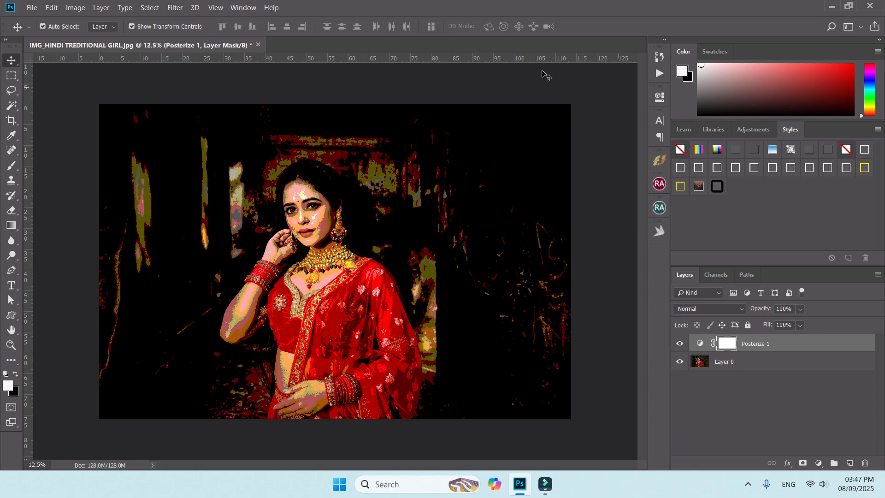
{"action": "key", "text": "ctrl+w"}
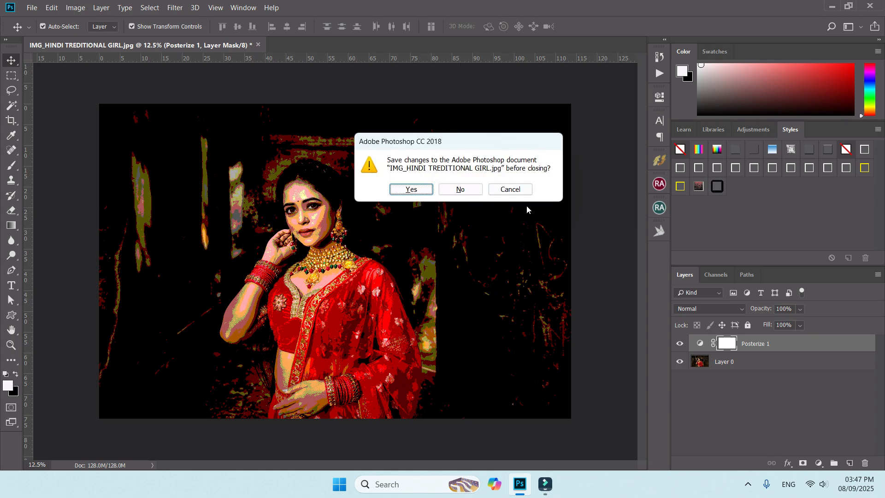
{"action": "left_click", "coordinate": [458, 187]}
Open IMG_BABY boy.jpg and unlock its Background layer.
{"action": "left_click", "coordinate": [308, 186]}
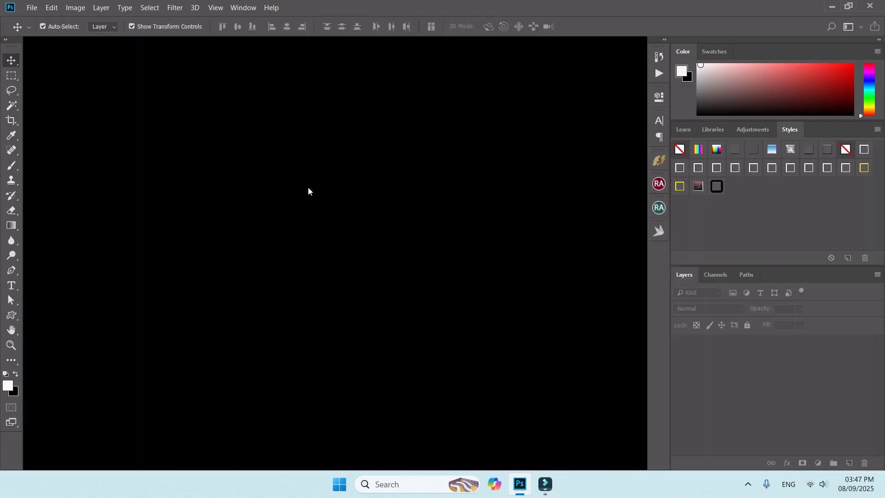
{"action": "key", "text": "x"}
{"action": "key", "text": "ctrl"}
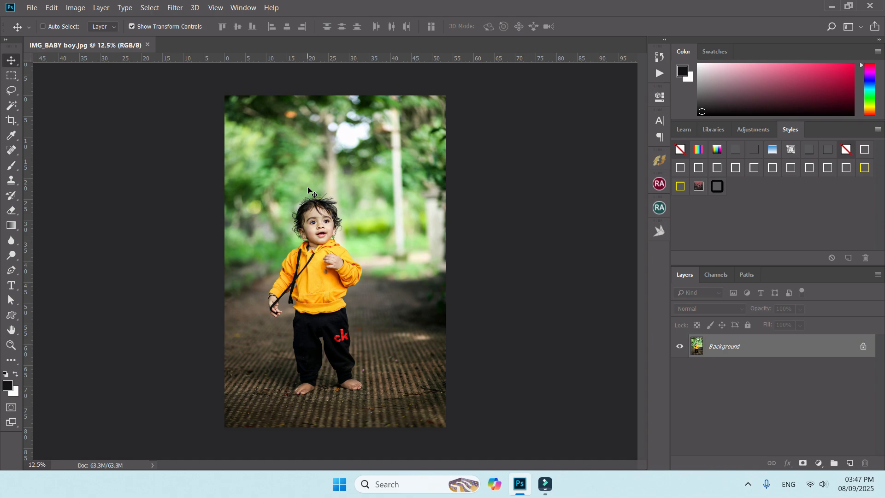
{"action": "scroll", "coordinate": [308, 191], "scroll_direction": "up", "scroll_amount": 2}
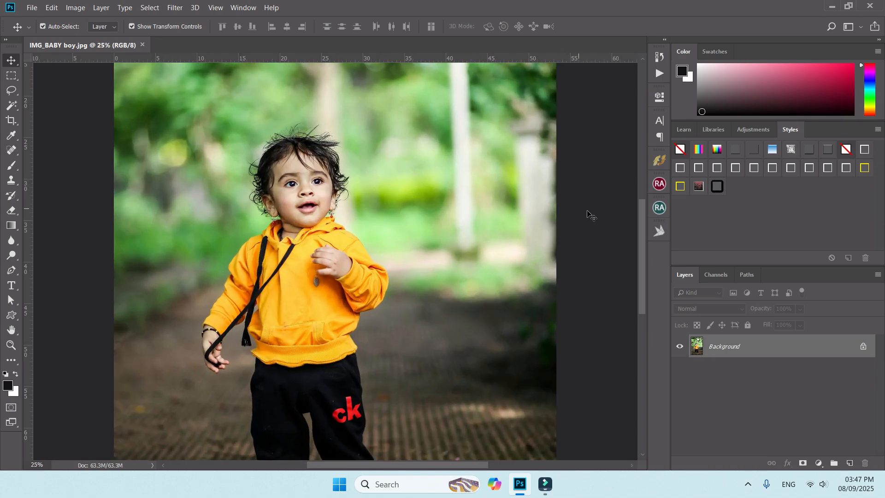
{"action": "left_click", "coordinate": [861, 351]}
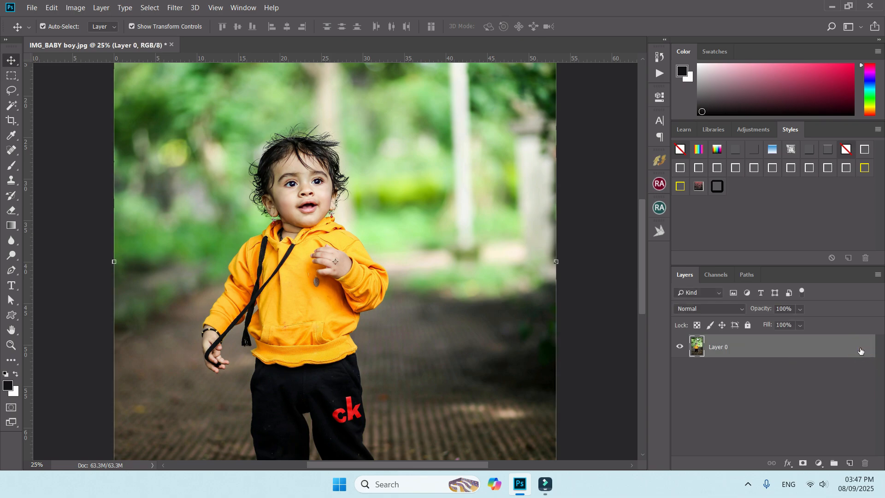
Try a Posterize adjustment layer with 4 levels above the baby photo, and undo it.
{"action": "left_click", "coordinate": [819, 464]}
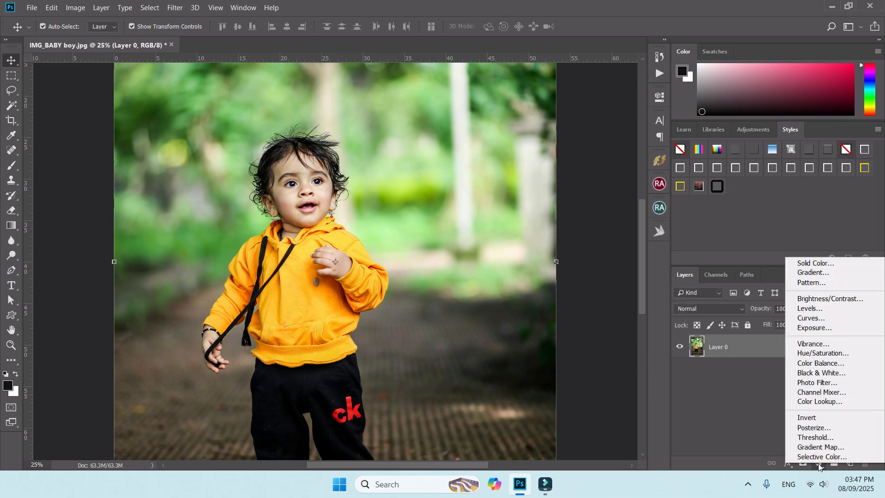
{"action": "left_click", "coordinate": [819, 432]}
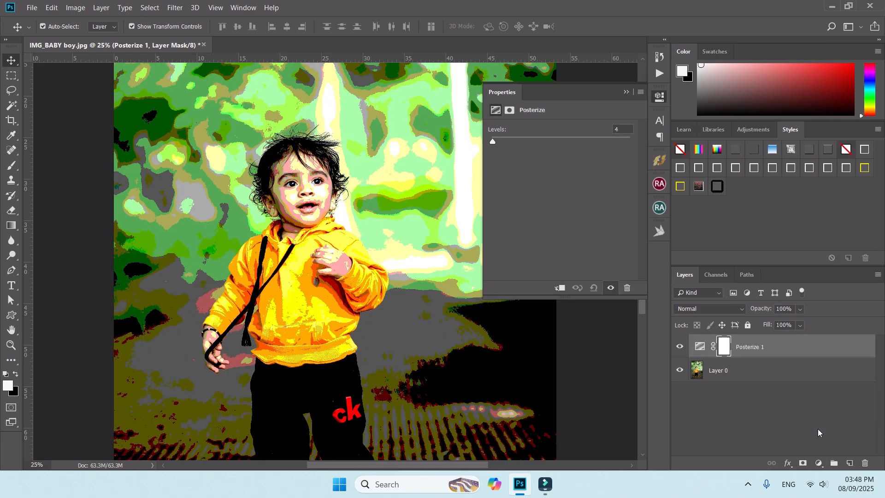
{"action": "left_click", "coordinate": [626, 92]}
{"action": "mouse_move", "coordinate": [640, 237]}
{"action": "left_mouse_down"}
{"action": "mouse_move", "coordinate": [644, 206]}
{"action": "mouse_move", "coordinate": [643, 261]}
{"action": "mouse_move", "coordinate": [640, 226]}
{"action": "left_mouse_up"}
{"action": "key", "text": "ctrl+z"}
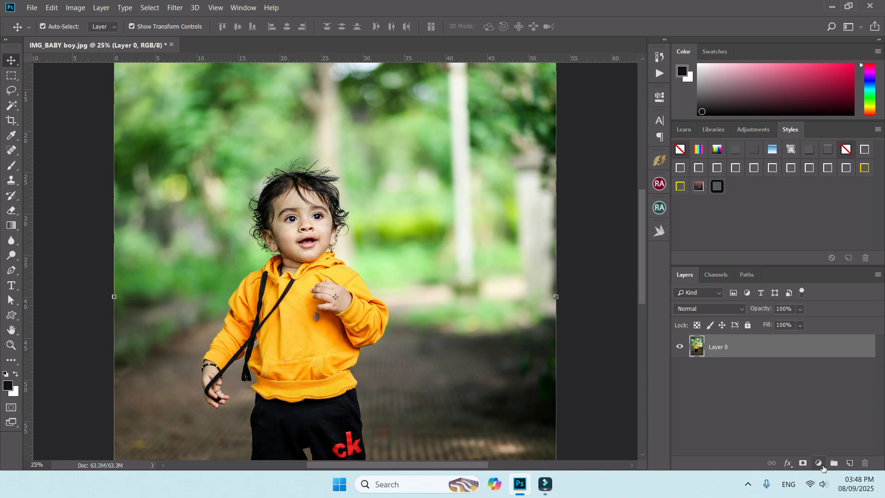
Add a Threshold adjustment layer at level 128 above Layer 0 and check its effect on the baby photo.
{"action": "left_click", "coordinate": [820, 463]}
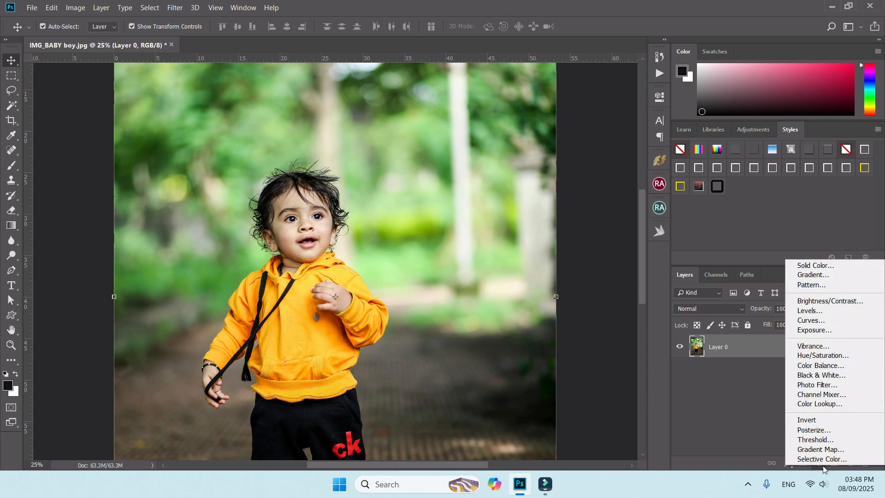
{"action": "left_click", "coordinate": [826, 440]}
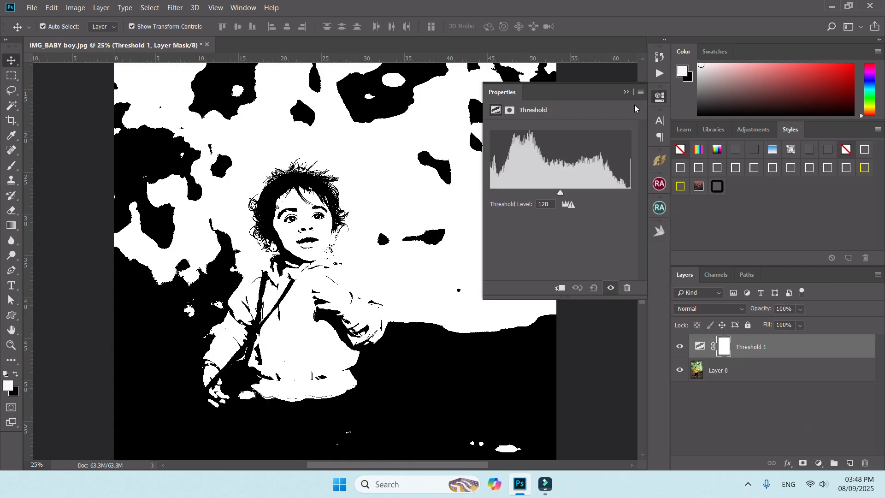
{"action": "left_click", "coordinate": [627, 94]}
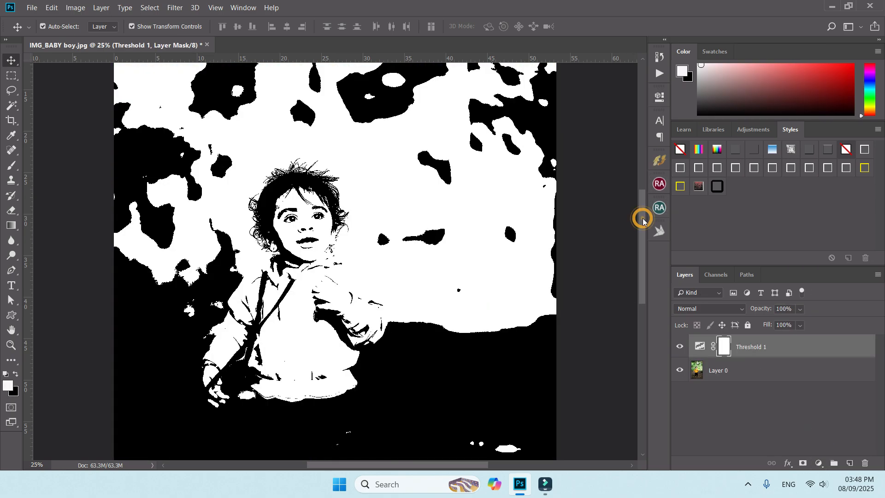
{"action": "mouse_move", "coordinate": [644, 221]}
{"action": "left_mouse_down"}
{"action": "mouse_move", "coordinate": [640, 186]}
{"action": "mouse_move", "coordinate": [649, 232]}
{"action": "left_mouse_up"}
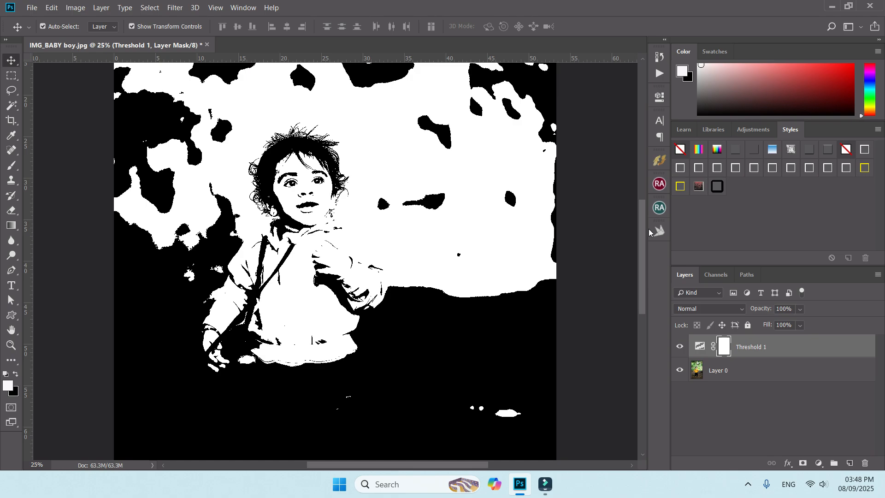
{"action": "mouse_move", "coordinate": [649, 232]}
{"action": "left_mouse_down"}
{"action": "mouse_move", "coordinate": [641, 187]}
{"action": "mouse_move", "coordinate": [644, 237]}
{"action": "mouse_move", "coordinate": [646, 176]}
{"action": "mouse_move", "coordinate": [649, 235]}
{"action": "left_mouse_up"}
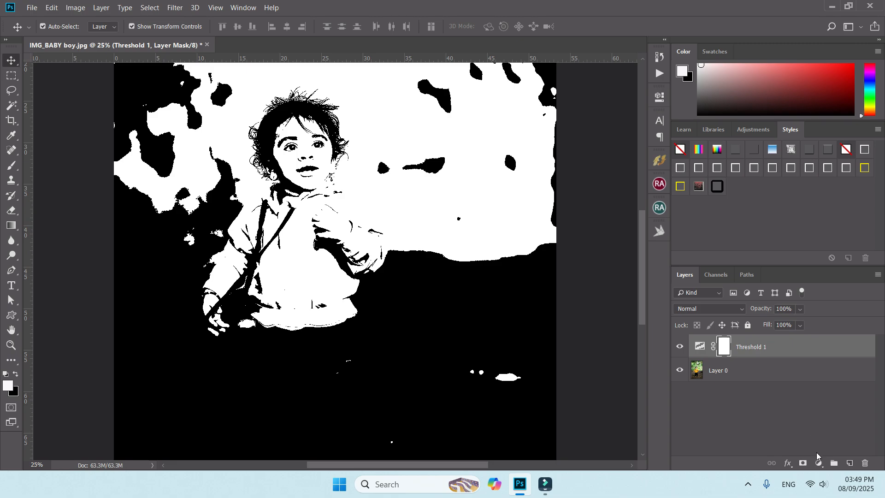
Open the choice of adjustment layer types above the Threshold 1 layer.
{"action": "left_click", "coordinate": [819, 463]}
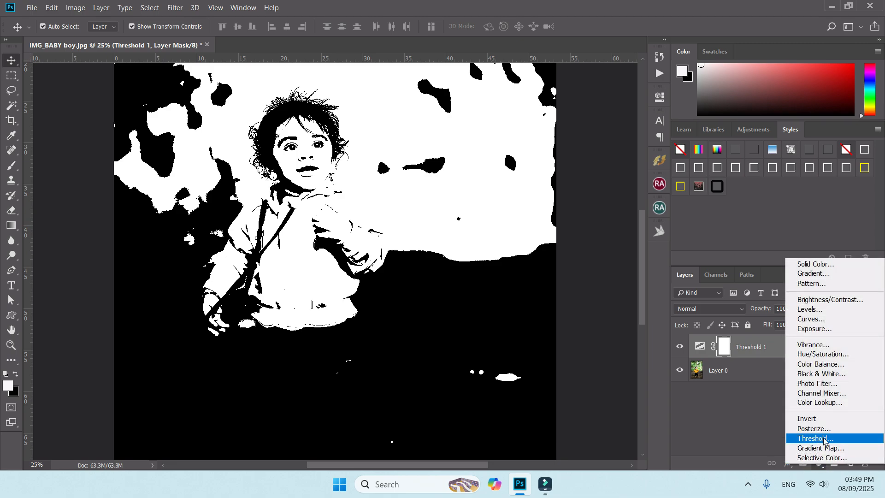